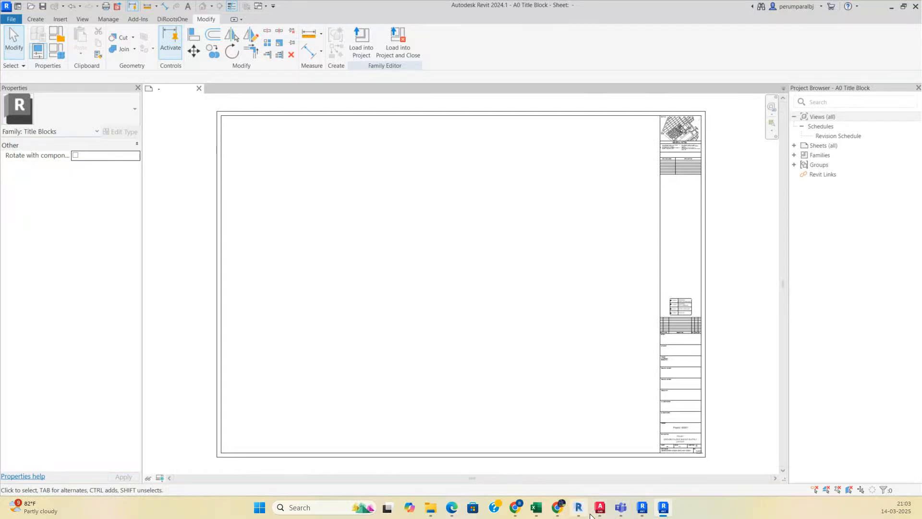
# Switch to AutoCAD and review the FF-DETAIL, FF-DETAIL-1, ICT-SCHEMATIC and ACS-SLD drawings.
pyautogui.moveTo(601, 509)
pyautogui.click(665, 467)
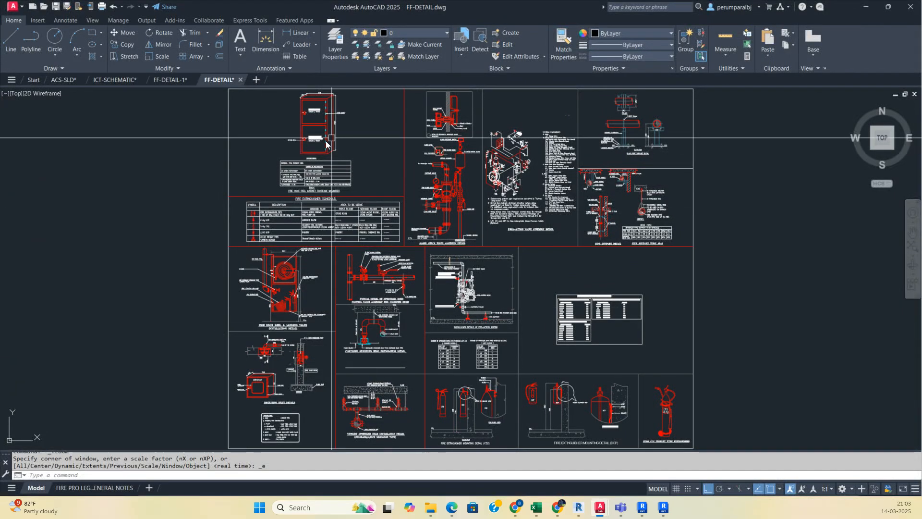
pyautogui.click(171, 79)
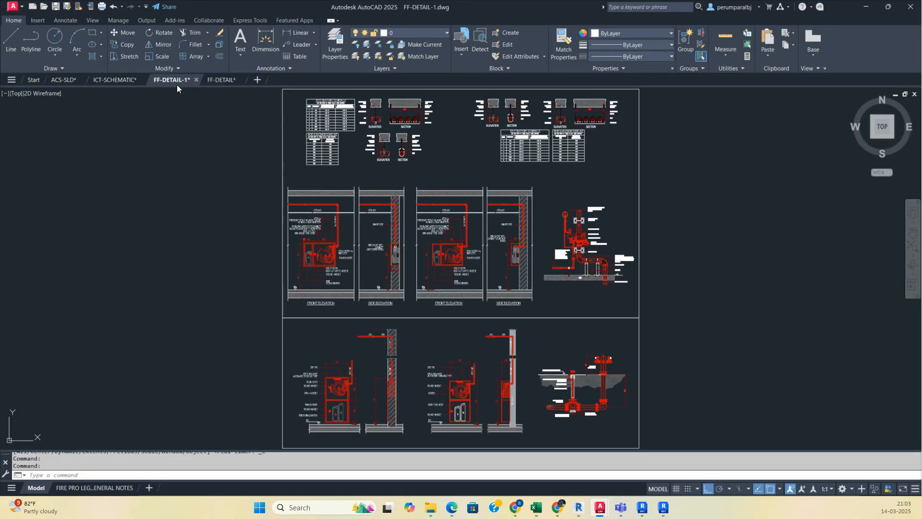
pyautogui.click(117, 80)
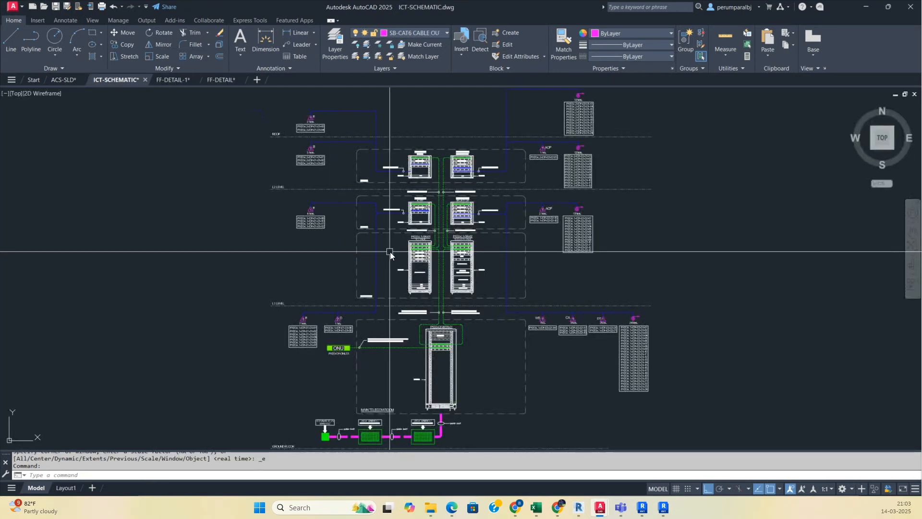
pyautogui.click(64, 81)
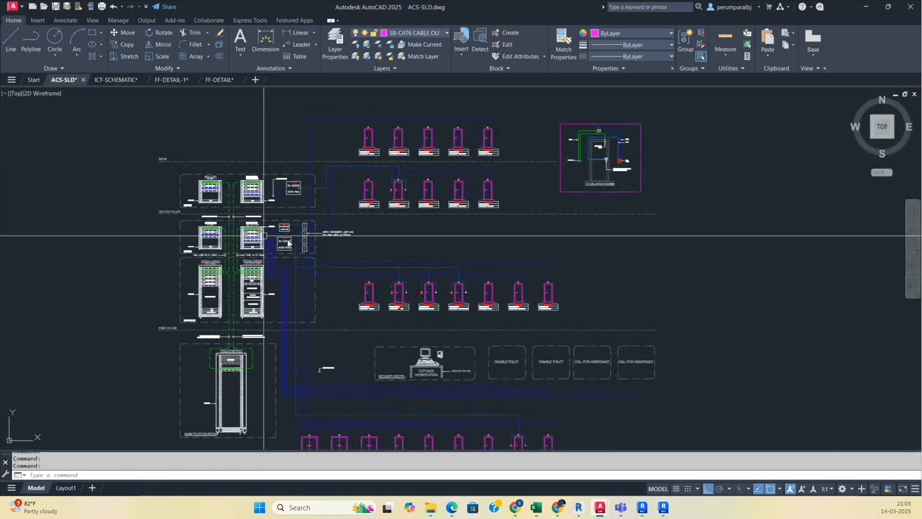
pyautogui.middleClick(379, 276)
pyautogui.middleClick(379, 276)
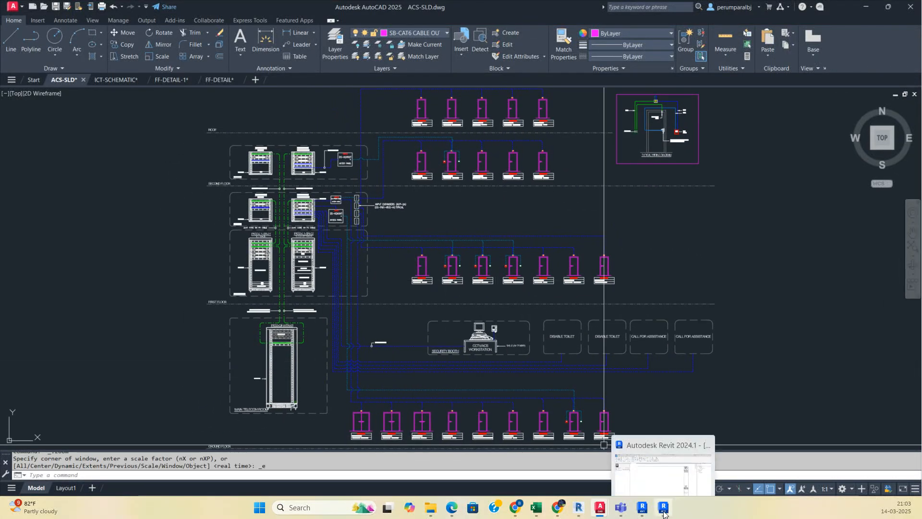
# Switch back to Revit's A0 title block family and start importing an image into it.
pyautogui.click(620, 449)
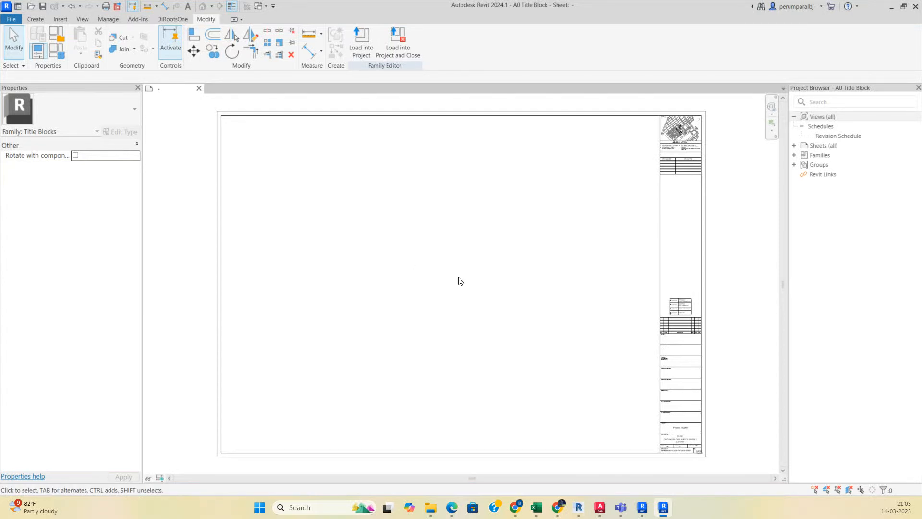
pyautogui.scroll(5, 726, 434)
pyautogui.scroll(-4, 553, 348)
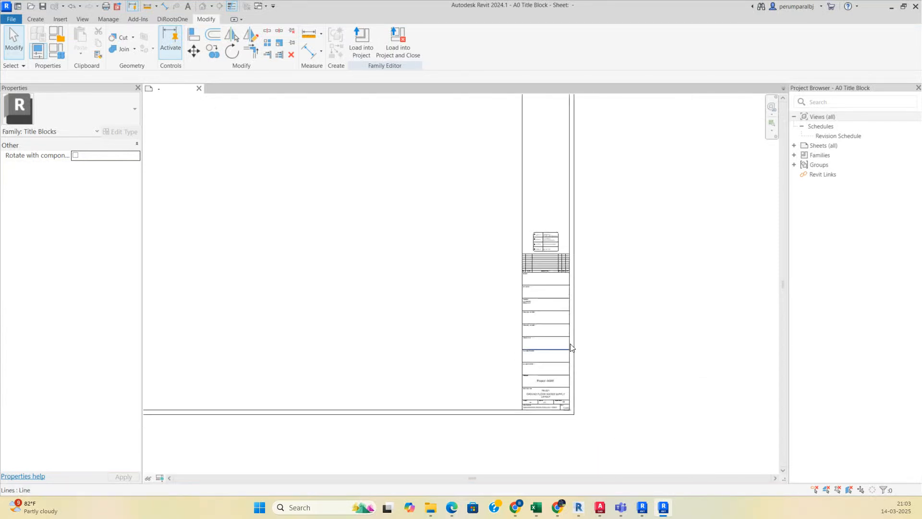
pyautogui.scroll(-3, 609, 336)
pyautogui.scroll(6, 679, 401)
pyautogui.moveTo(679, 402); pyautogui.dragTo(519, 266, button='middle')
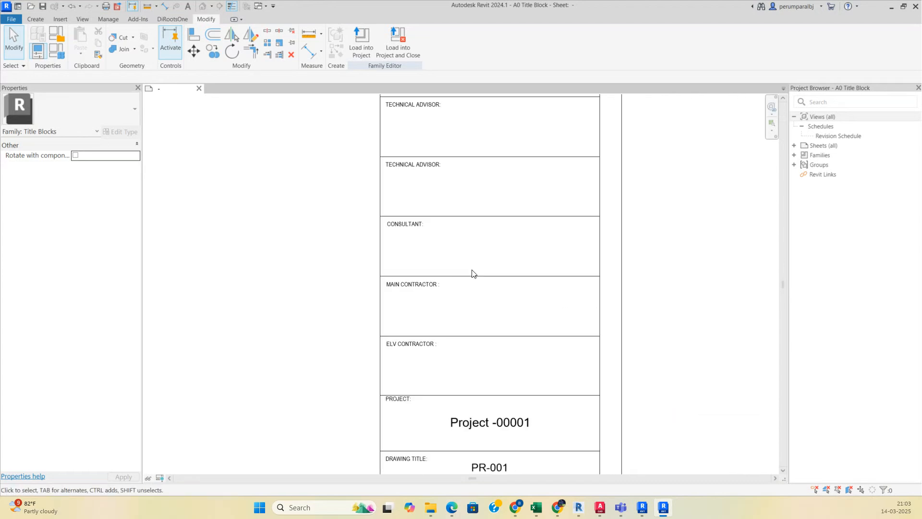
pyautogui.click(61, 18)
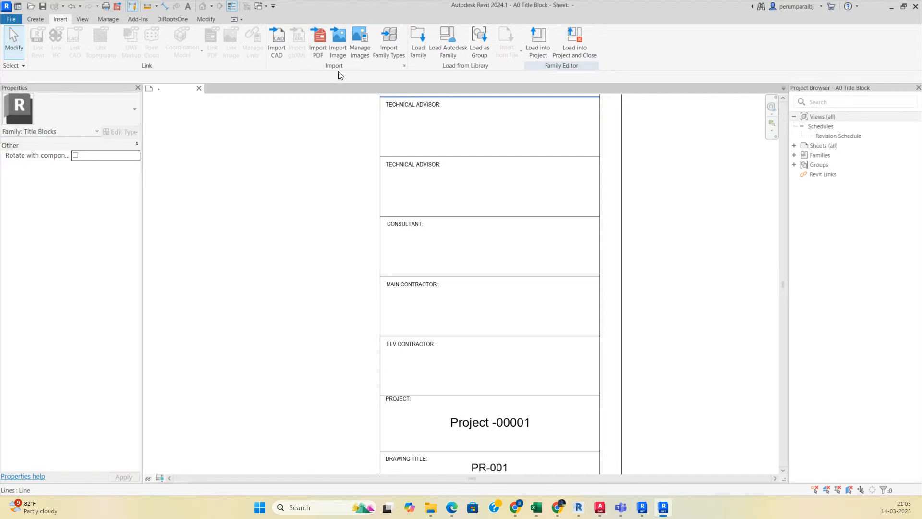
pyautogui.click(339, 44)
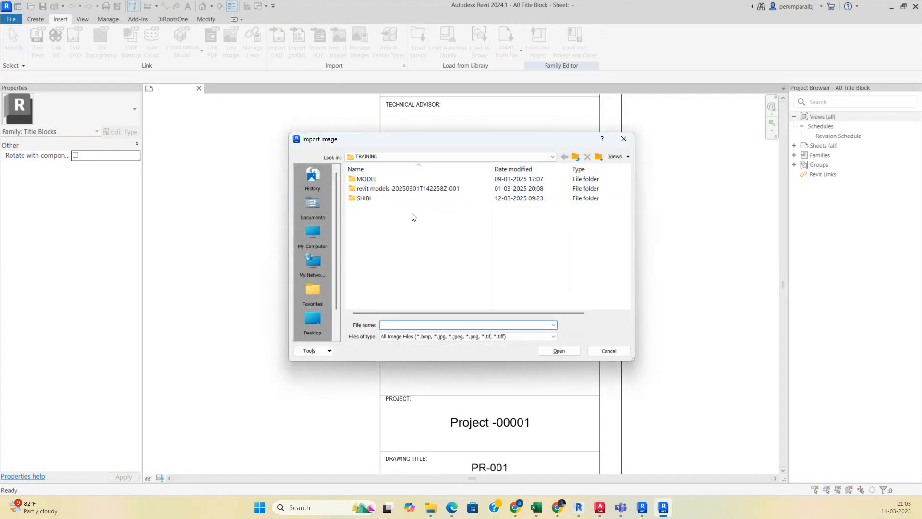
# Choose BIMLANE.jpeg from the TRAINING folder on the Desktop as the image to import.
pyautogui.click(575, 157)
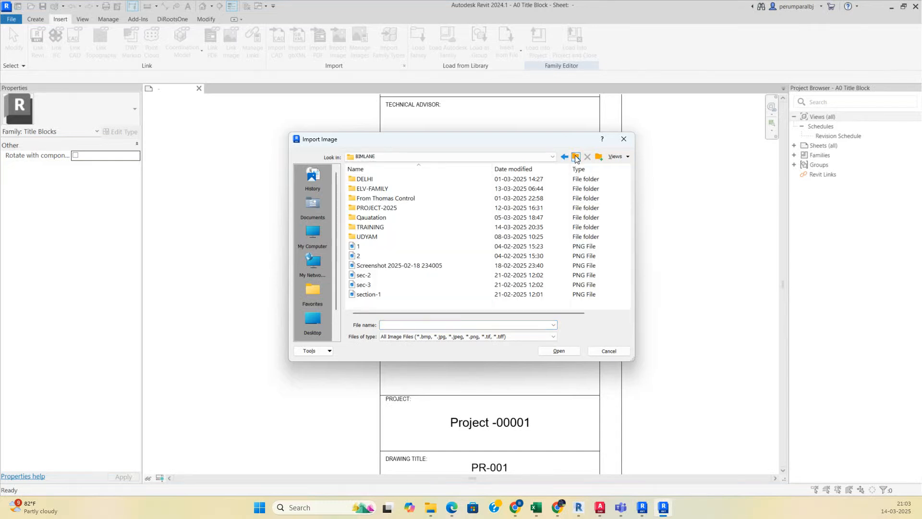
pyautogui.doubleClick(377, 228)
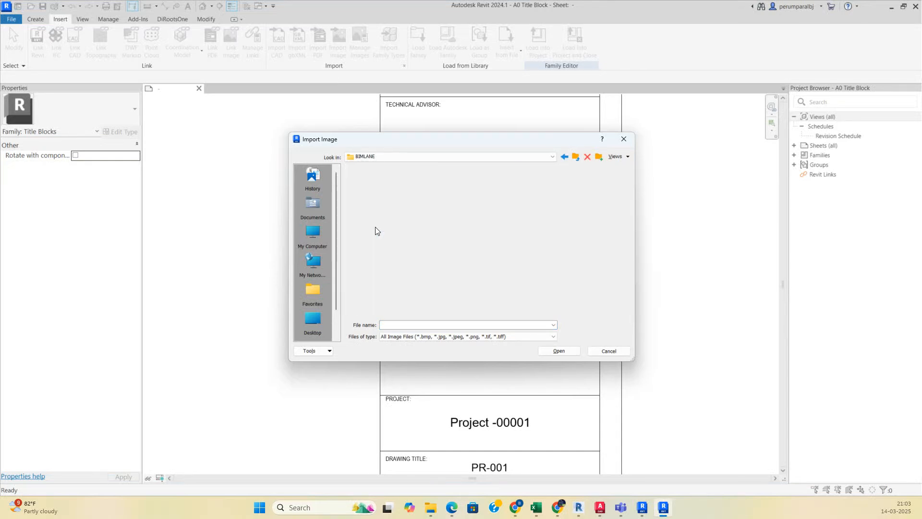
pyautogui.click(576, 156)
pyautogui.click(576, 157)
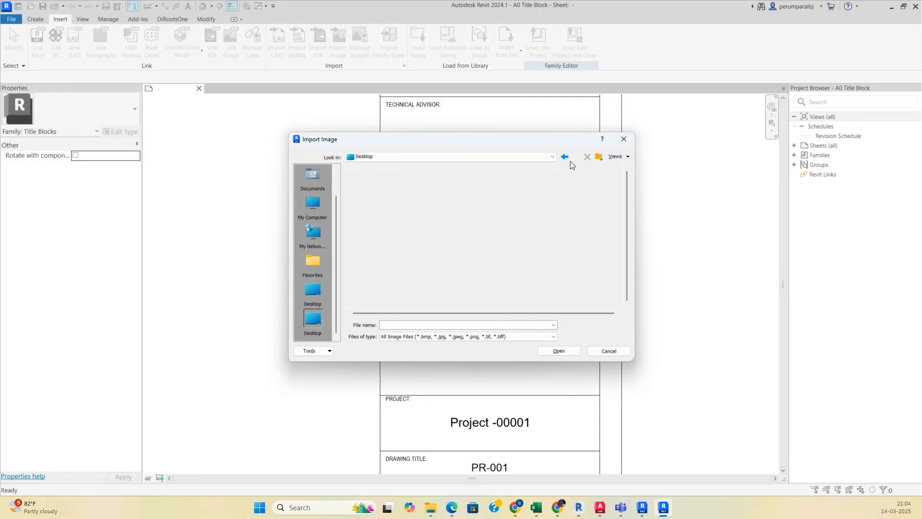
pyautogui.doubleClick(370, 246)
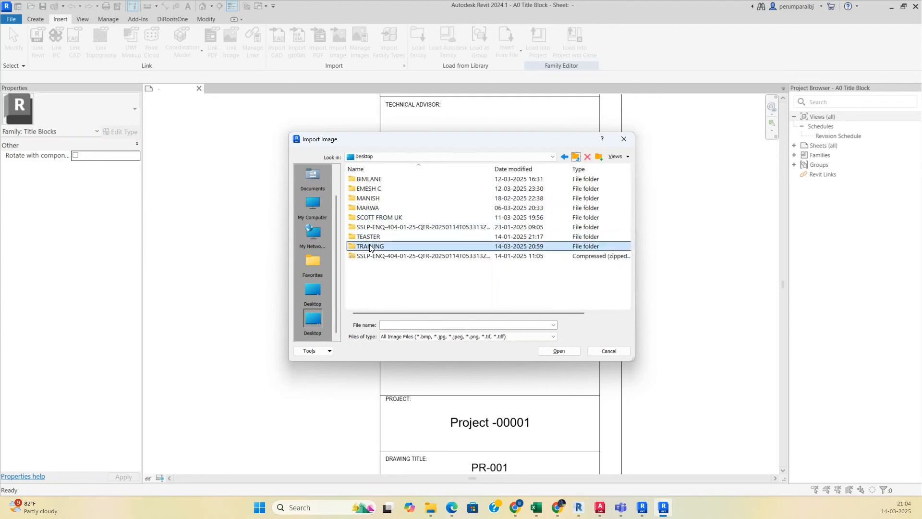
pyautogui.click(379, 199)
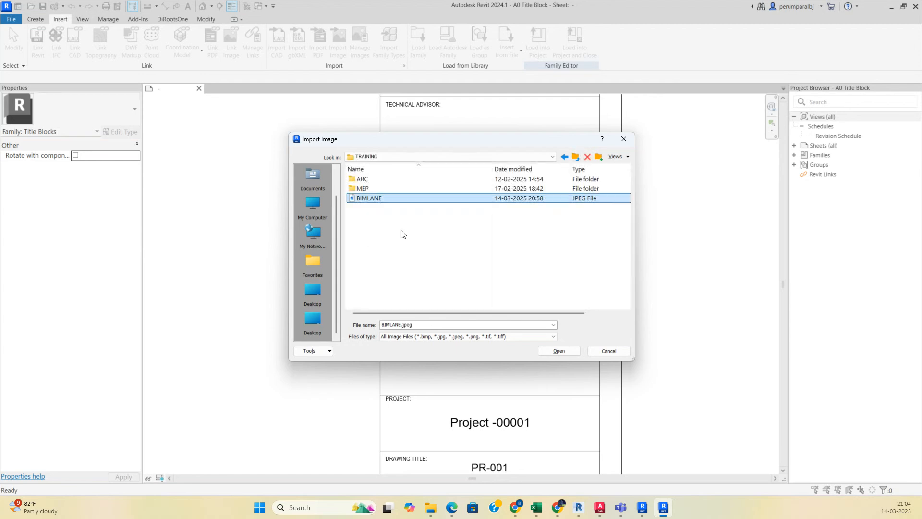
pyautogui.click(574, 351)
# Place the imported picture over the CONSULTANT cell of the title block.
pyautogui.scroll(-5, 497, 318)
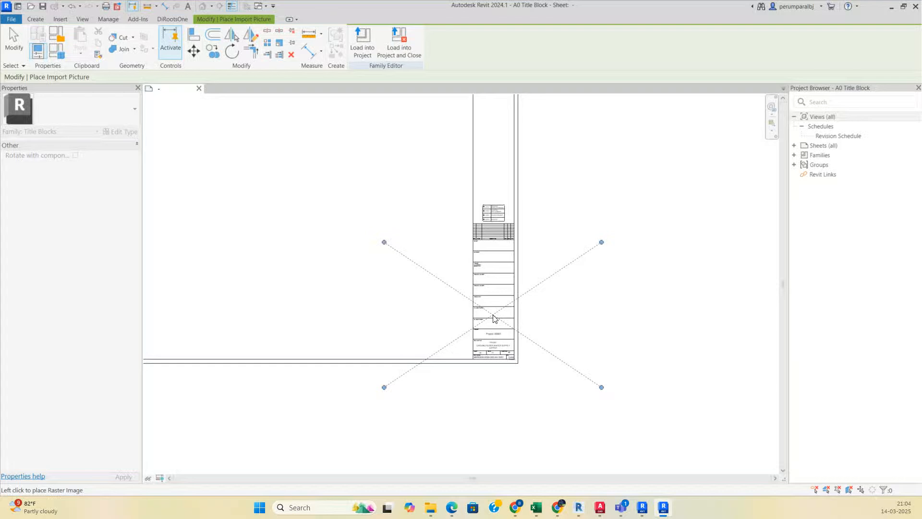
pyautogui.scroll(-1, 493, 315)
pyautogui.moveTo(492, 180); pyautogui.dragTo(497, 239, button='middle')
pyautogui.scroll(1, 503, 192)
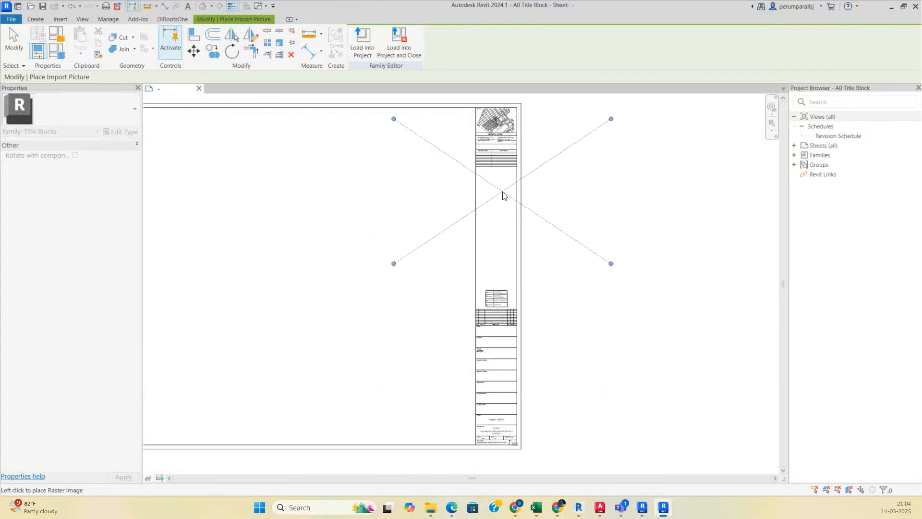
pyautogui.scroll(5, 502, 378)
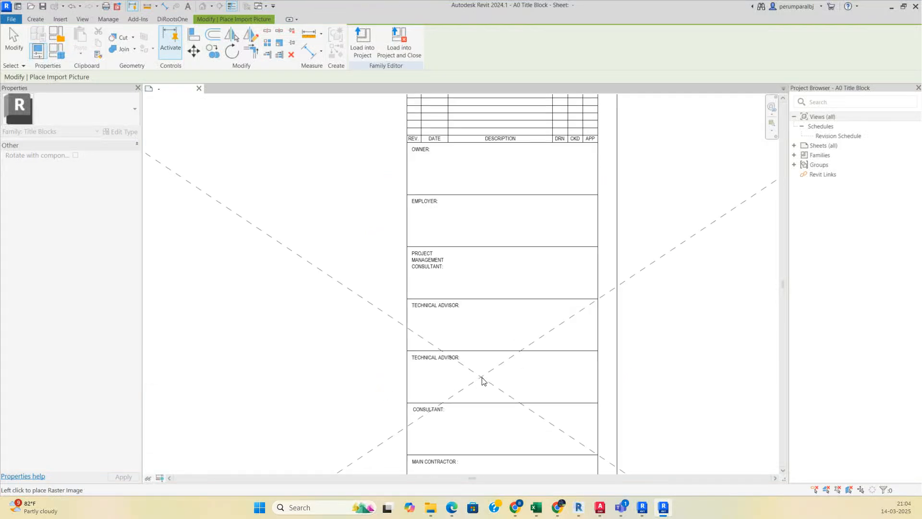
pyautogui.scroll(1, 480, 330)
pyautogui.moveTo(513, 226); pyautogui.dragTo(522, 178, button='middle')
pyautogui.moveTo(574, 354); pyautogui.dragTo(568, 256, button='middle')
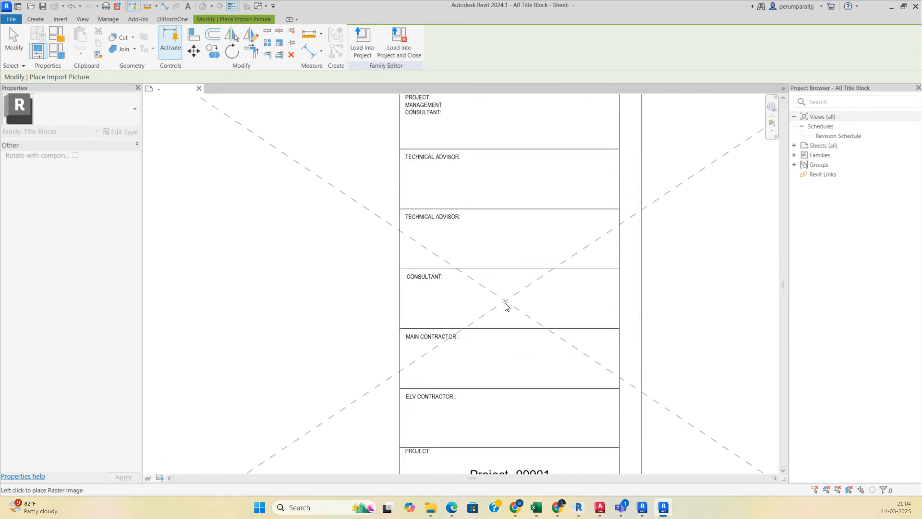
pyautogui.click(505, 298)
# Scale the placed logo image down proportionally to about 121 mm wide and position it over the title block column.
pyautogui.scroll(-5, 506, 298)
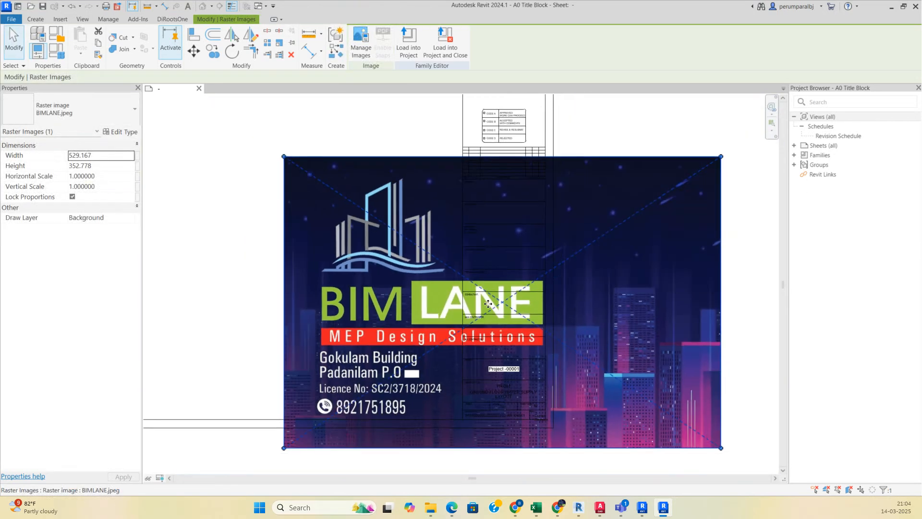
pyautogui.moveTo(639, 211); pyautogui.dragTo(417, 357)
pyautogui.scroll(1, 387, 398)
pyautogui.moveTo(387, 398); pyautogui.dragTo(505, 335)
pyautogui.scroll(2, 488, 332)
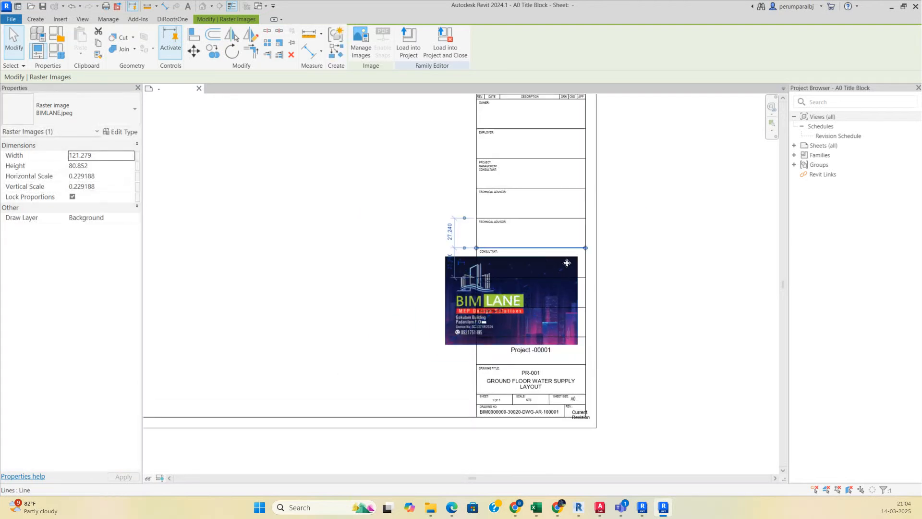
pyautogui.click(500, 308)
pyautogui.press('Escape')
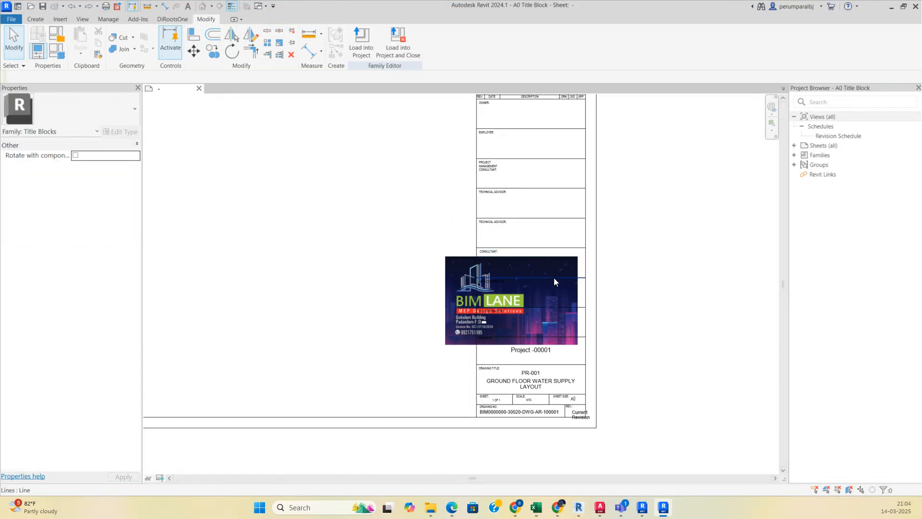
# Shrink the logo image further to about 30 mm wide and move it inside the CONSULTANT cell.
pyautogui.click(552, 260)
pyautogui.moveTo(578, 256); pyautogui.dragTo(604, 215)
pyautogui.scroll(2, 462, 339)
pyautogui.scroll(2, 553, 239)
pyautogui.moveTo(545, 221); pyautogui.dragTo(583, 222)
pyautogui.scroll(2, 625, 192)
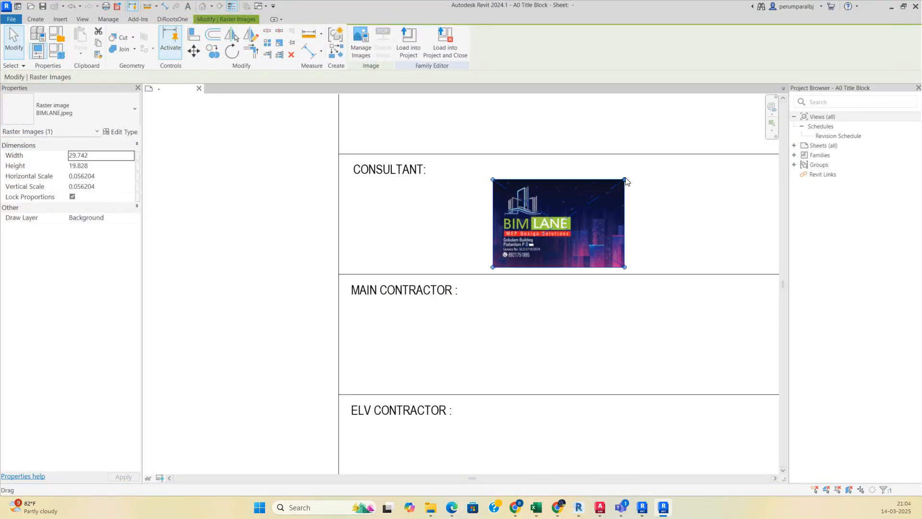
# Enlarge the logo slightly so it nearly fills the height of the CONSULTANT cell.
pyautogui.moveTo(625, 180); pyautogui.dragTo(663, 180)
pyautogui.moveTo(671, 252); pyautogui.dragTo(607, 273, button='middle')
pyautogui.click(434, 377)
pyautogui.scroll(-1, 435, 370)
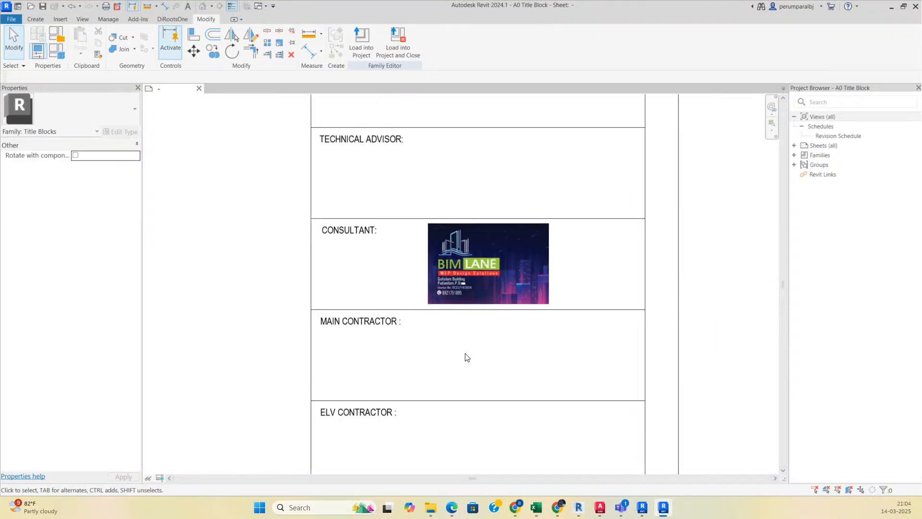
pyautogui.middleClick(596, 274)
pyautogui.middleClick(596, 274)
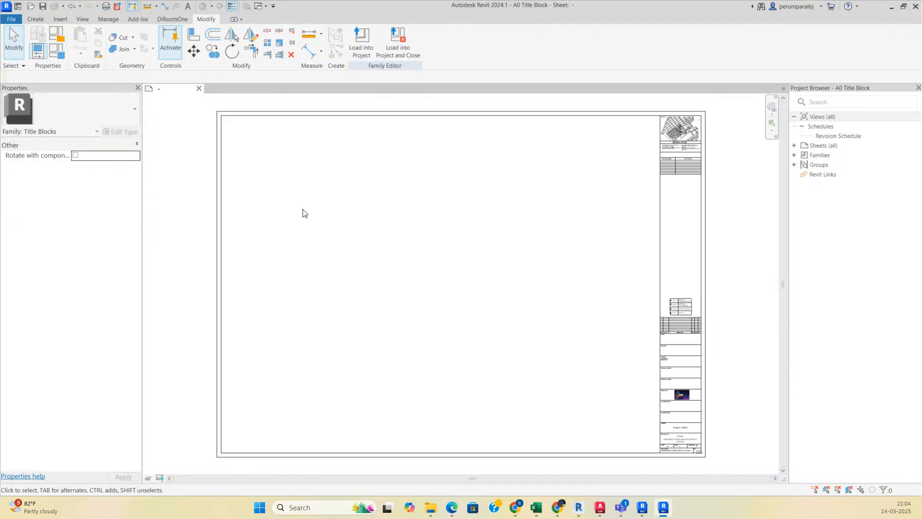
# Create a new project based on the Electrical Template.
pyautogui.click(18, 7)
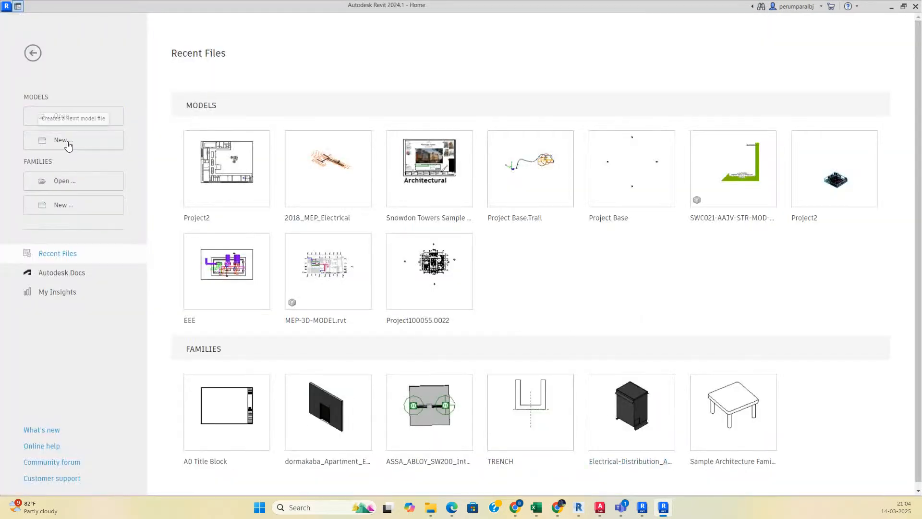
pyautogui.click(67, 143)
pyautogui.click(491, 233)
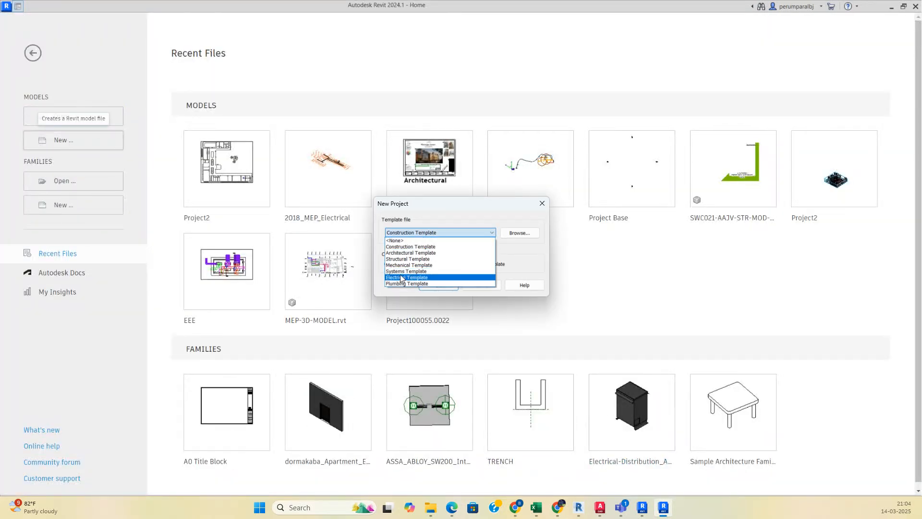
pyautogui.click(398, 278)
pyautogui.click(431, 284)
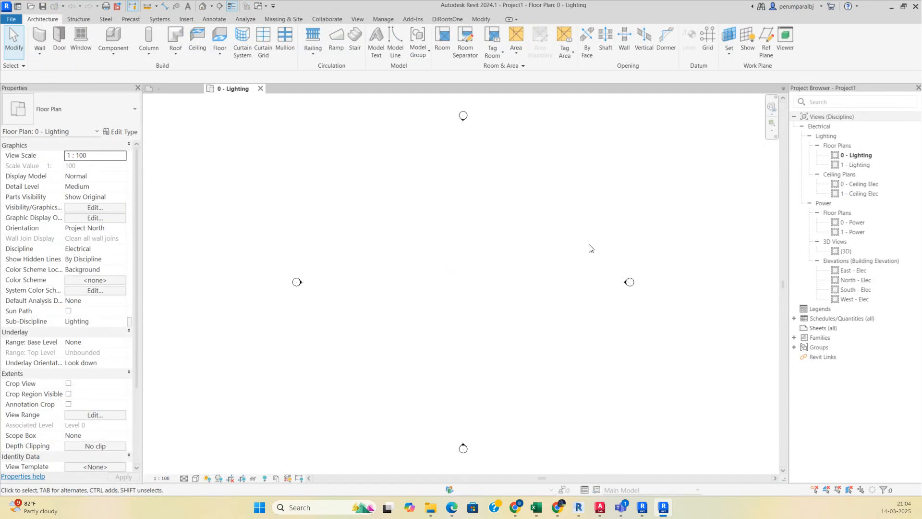
# Add a new sheet to the project using the A1 metric titleblock.
pyautogui.click(825, 329)
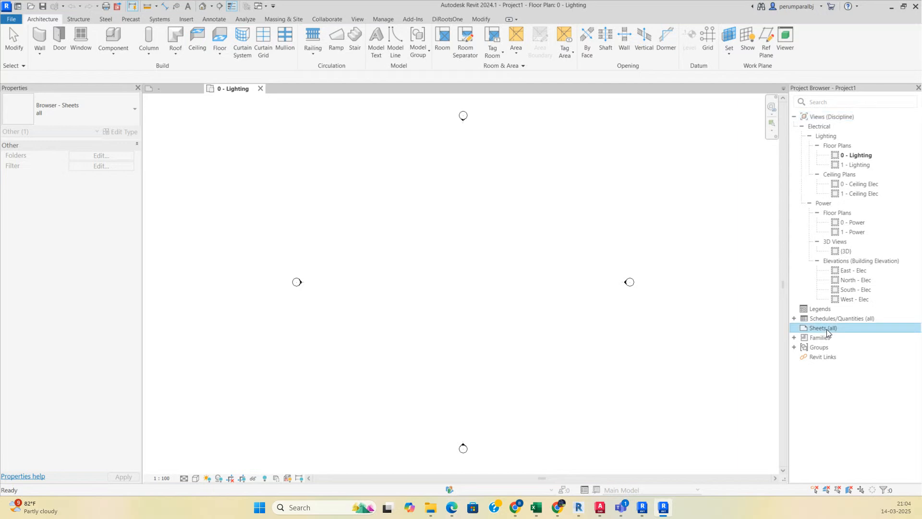
pyautogui.rightClick(823, 327)
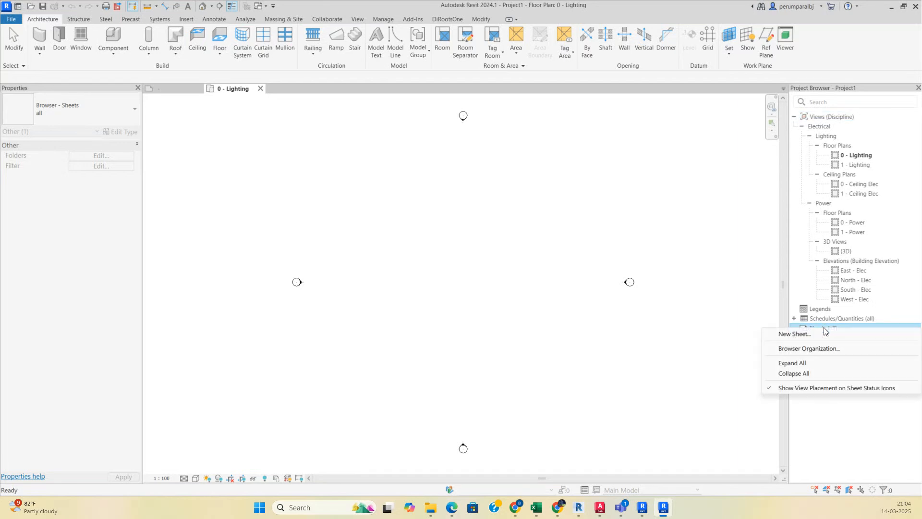
pyautogui.click(793, 335)
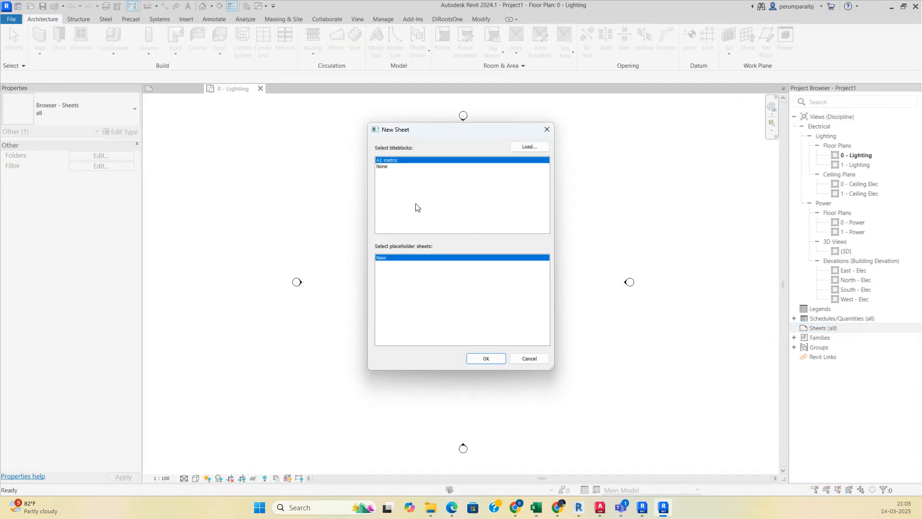
pyautogui.click(484, 358)
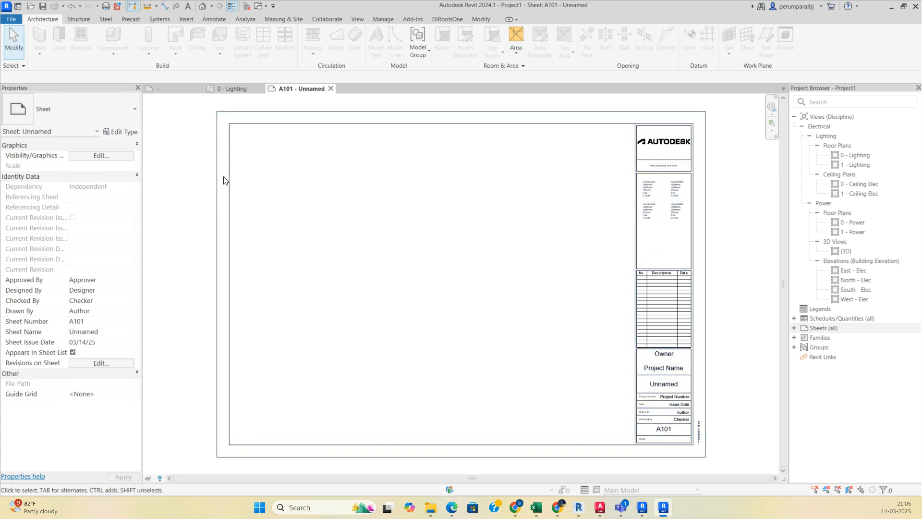
# Load the A0 Title Block family into the new project and dismiss the warning.
pyautogui.click(169, 90)
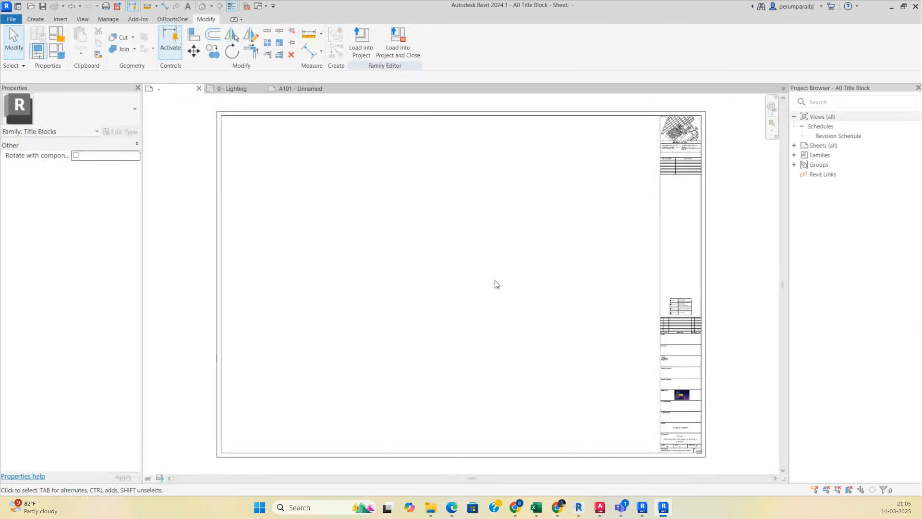
pyautogui.click(370, 48)
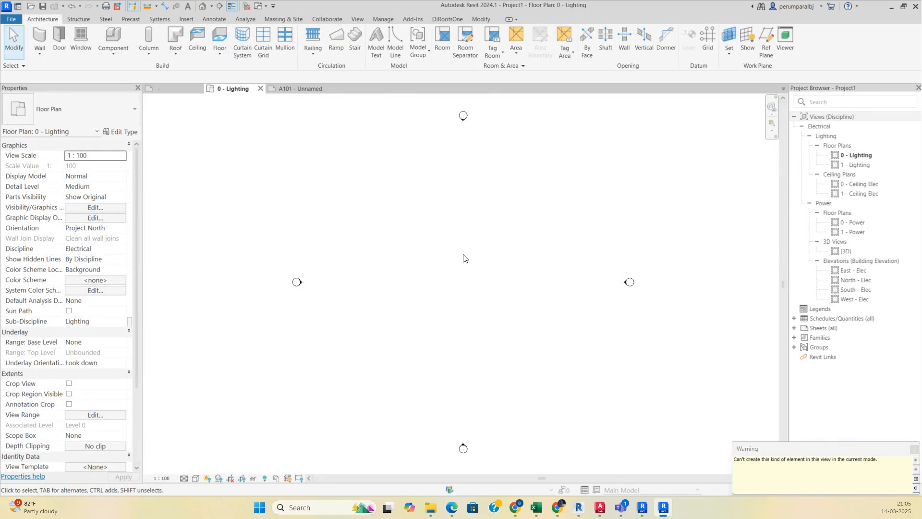
pyautogui.click(915, 450)
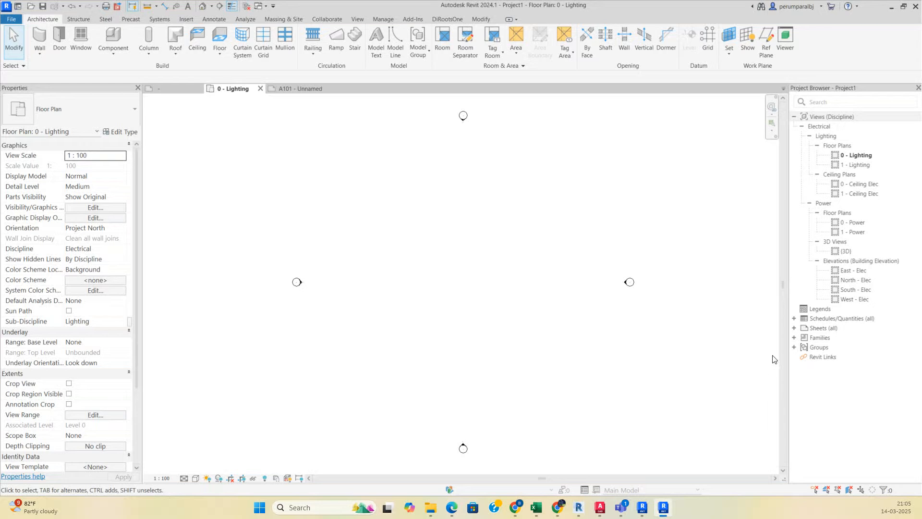
# Delete the A101 - Unnamed sheet from the project.
pyautogui.doubleClick(824, 328)
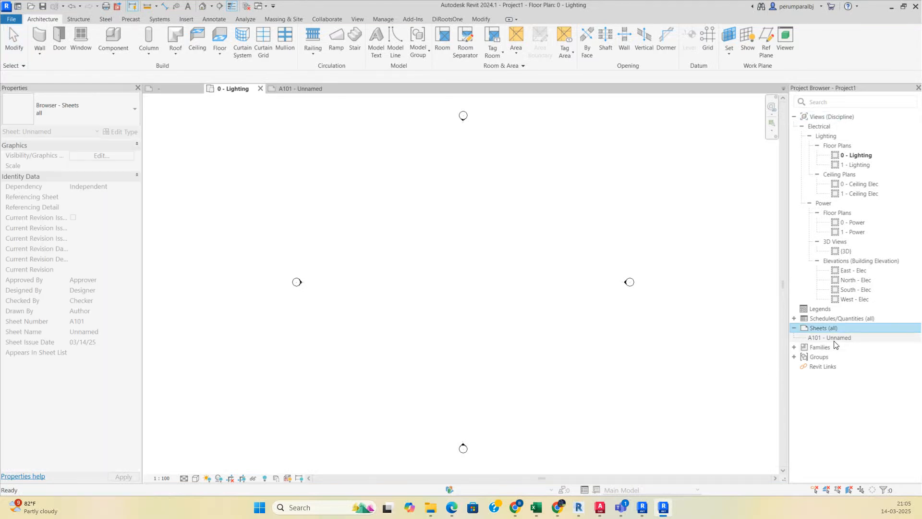
pyautogui.click(834, 338)
pyautogui.rightClick(834, 342)
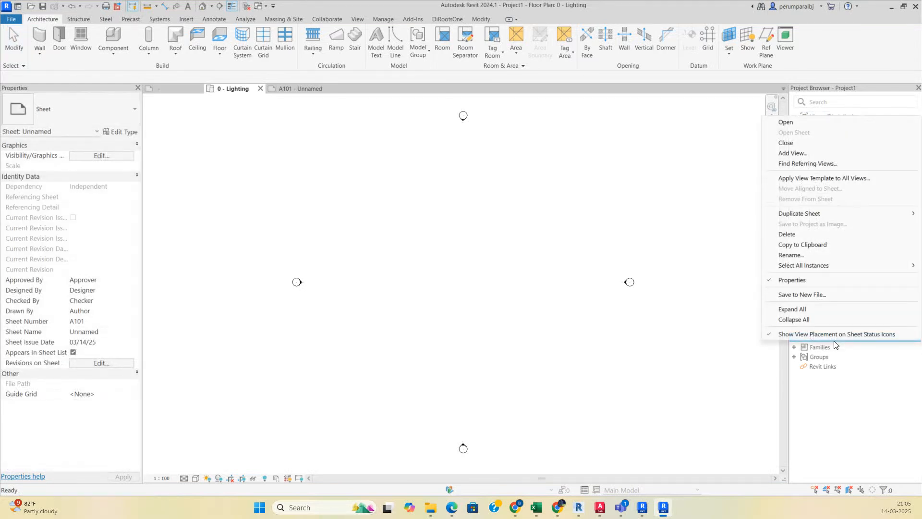
pyautogui.click(787, 235)
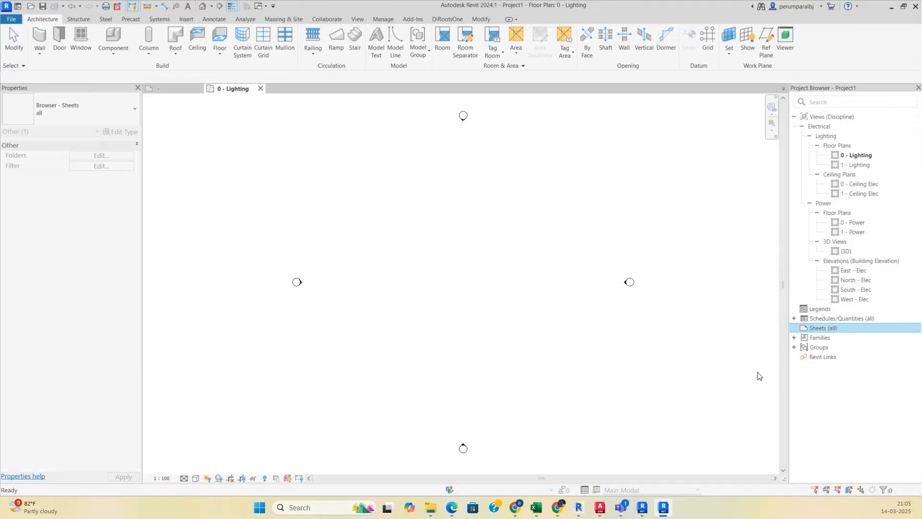
# Create a new sheet with the A0 Title Block : A0 titleblock and check the logo in its CONSULTANT cell.
pyautogui.rightClick(819, 329)
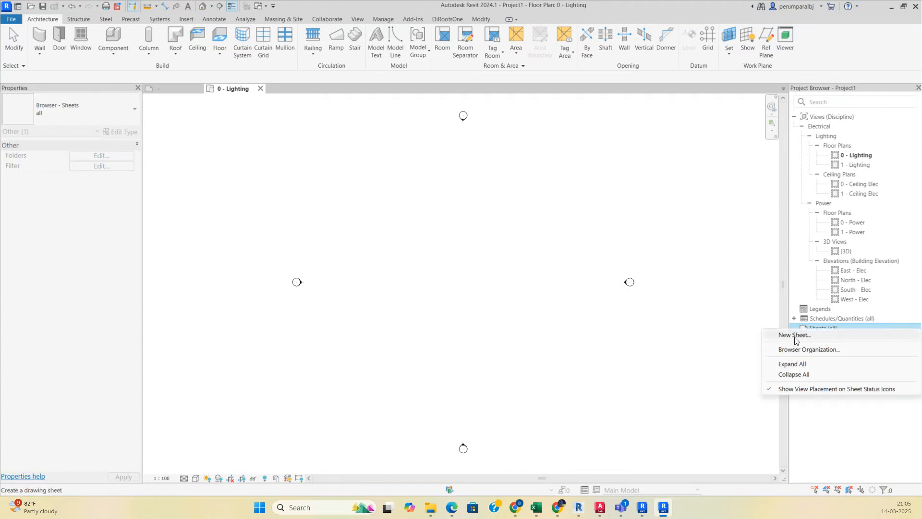
pyautogui.click(795, 336)
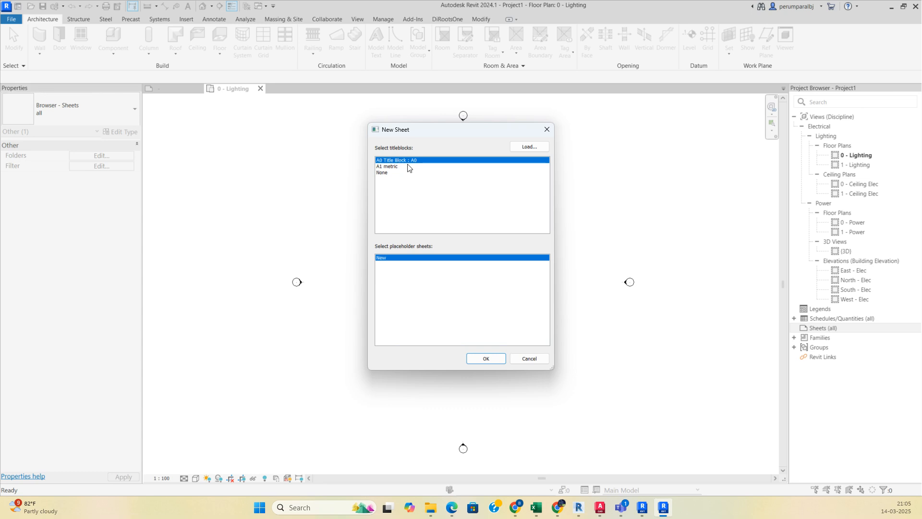
pyautogui.click(486, 357)
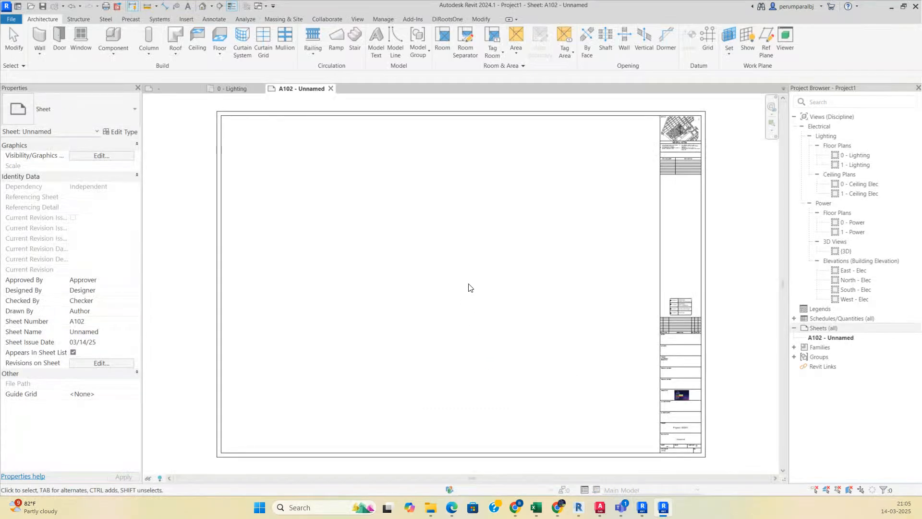
pyautogui.scroll(3, 639, 339)
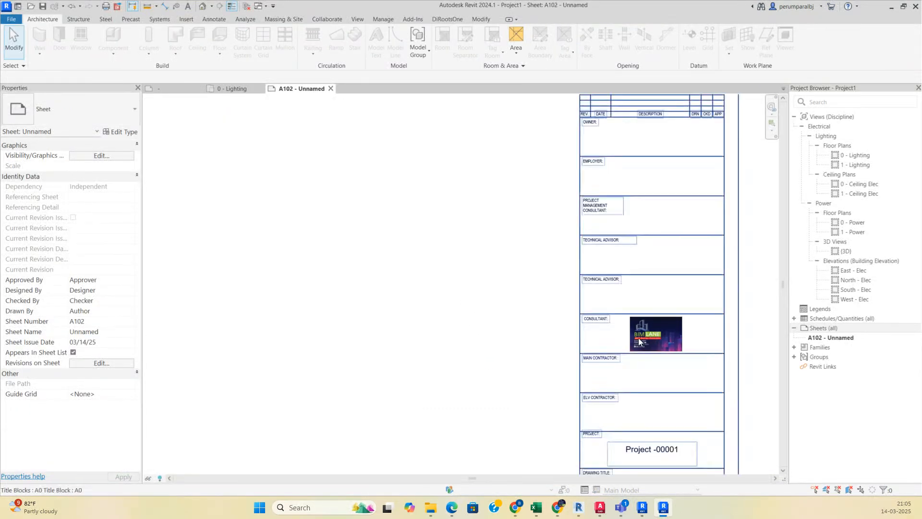
pyautogui.middleClick(641, 370)
pyautogui.middleClick(641, 370)
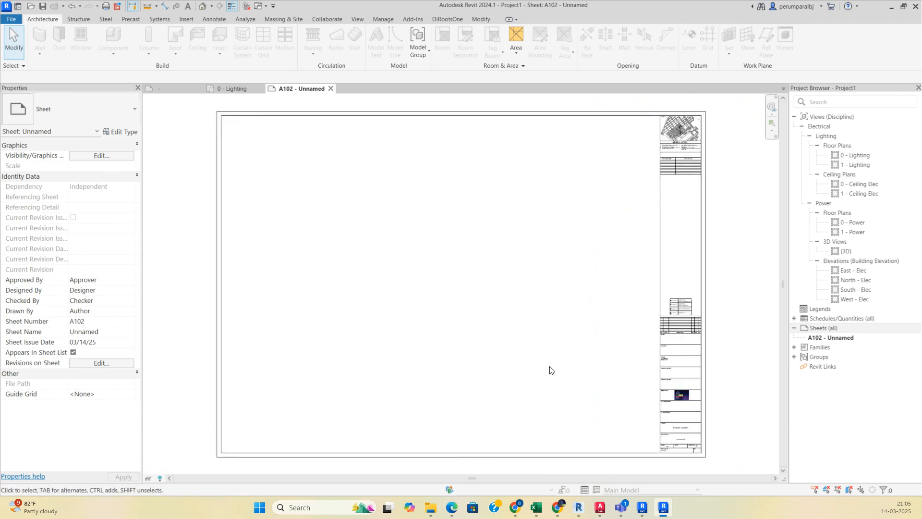
# Create a new legend view named ICT-SCHEMATIC at 1 : 50 scale.
pyautogui.click(812, 309)
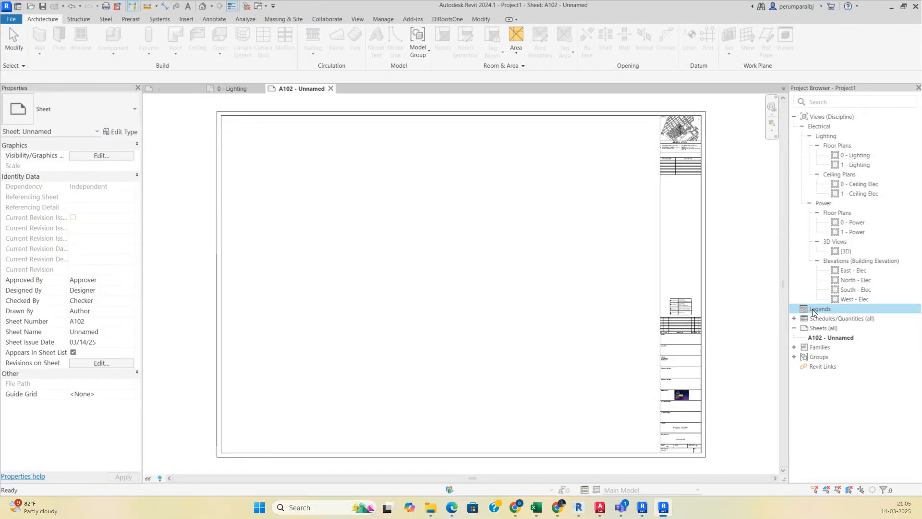
pyautogui.rightClick(812, 310)
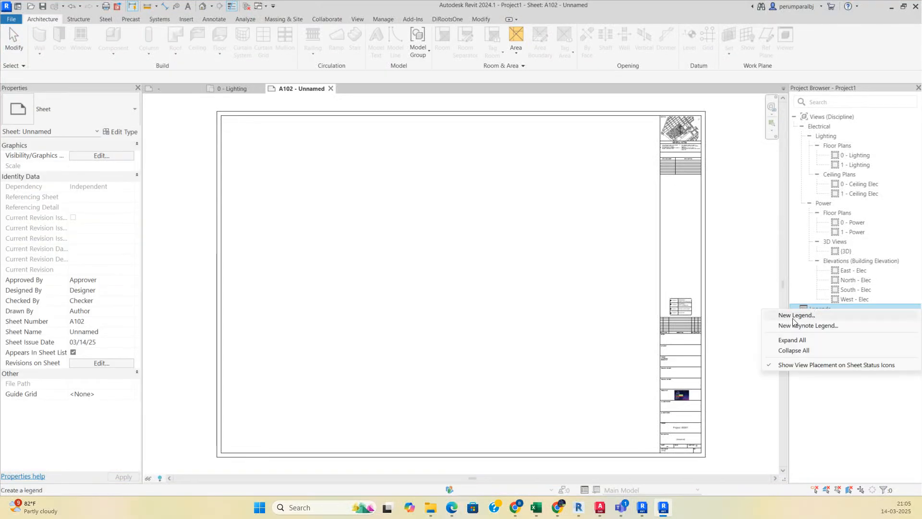
pyautogui.click(794, 317)
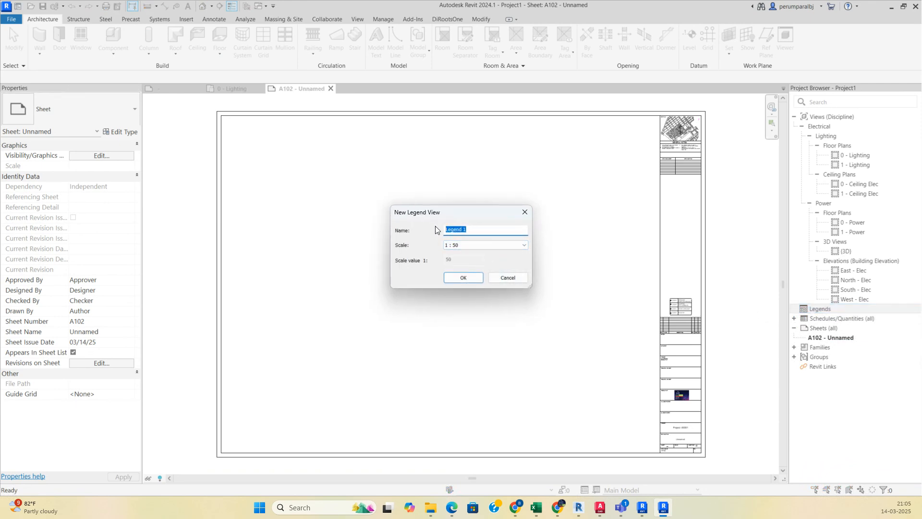
pyautogui.write('ICT-SCHEMATIC')
pyautogui.click(463, 276)
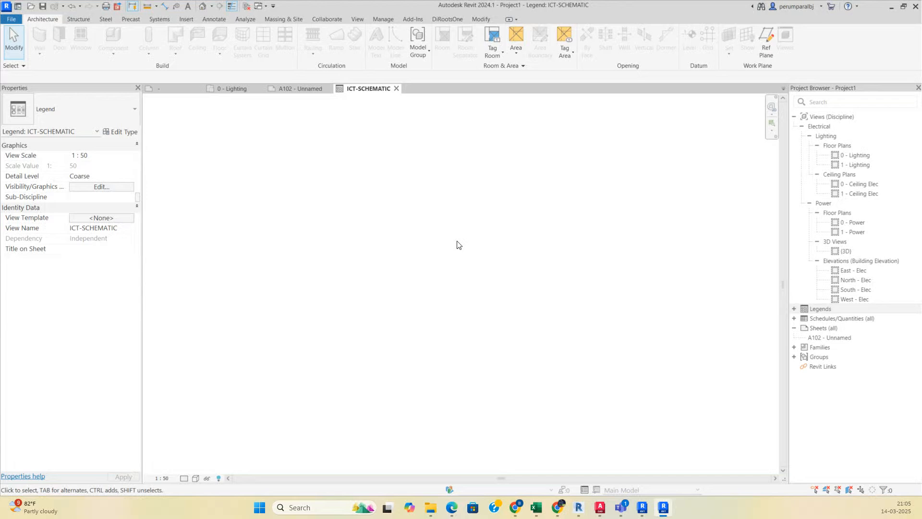
# Import the ICT-SCHEMATIC DWG file from the TRAINING folder into the legend view.
pyautogui.click(186, 18)
pyautogui.click(302, 41)
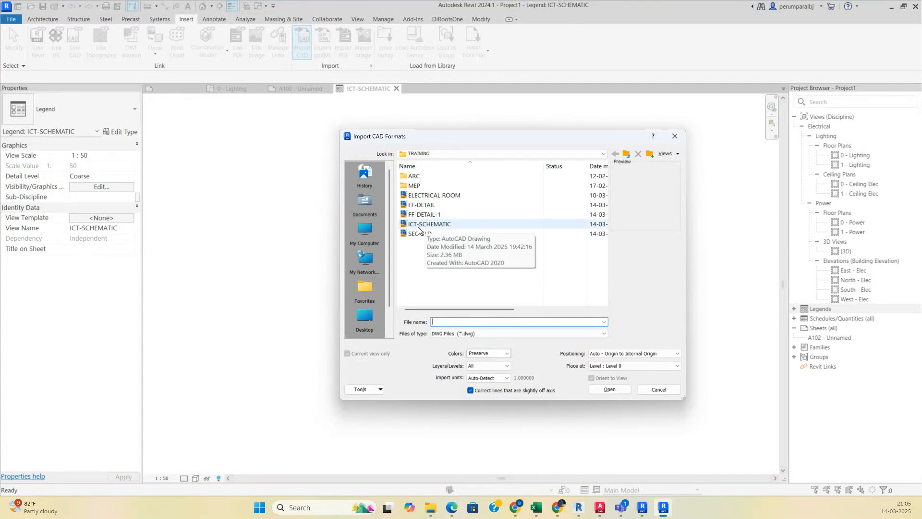
pyautogui.click(425, 224)
pyautogui.click(604, 390)
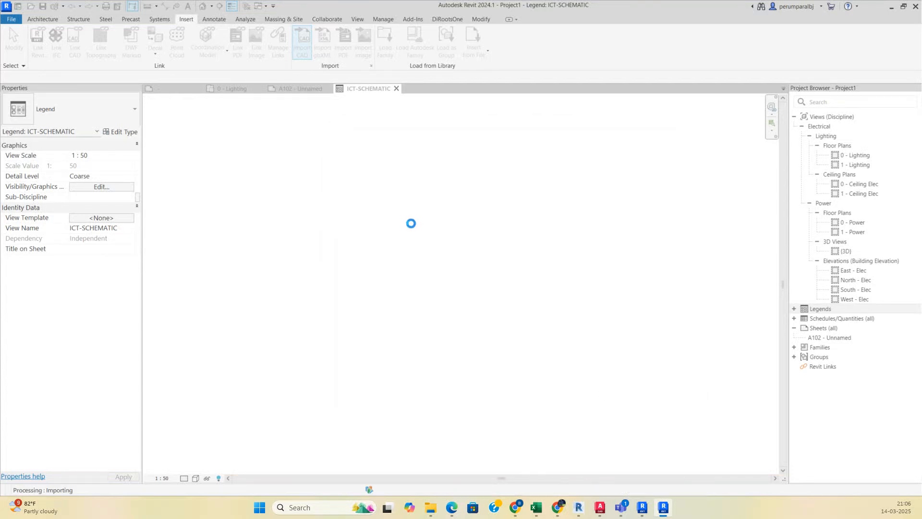
pyautogui.click(528, 275)
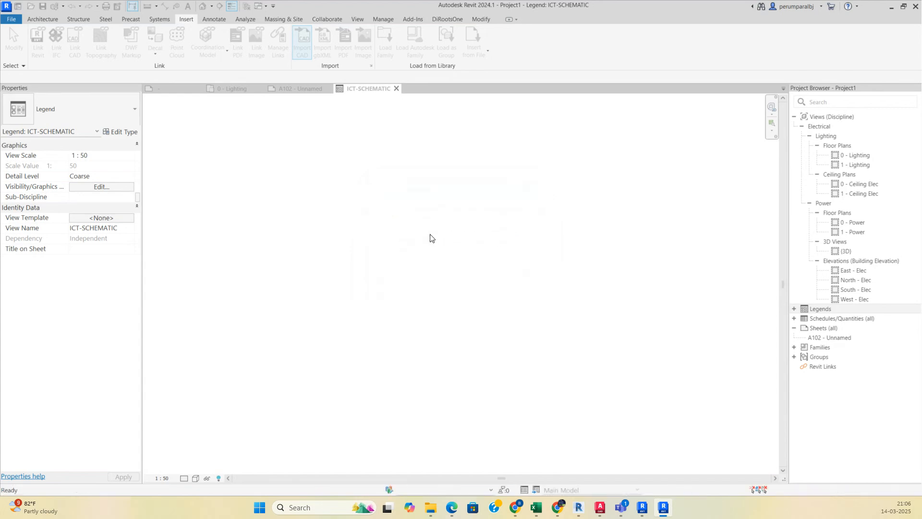
# Examine the imported schematic's racks, cable runs and labels up close and as a whole.
pyautogui.scroll(2, 419, 239)
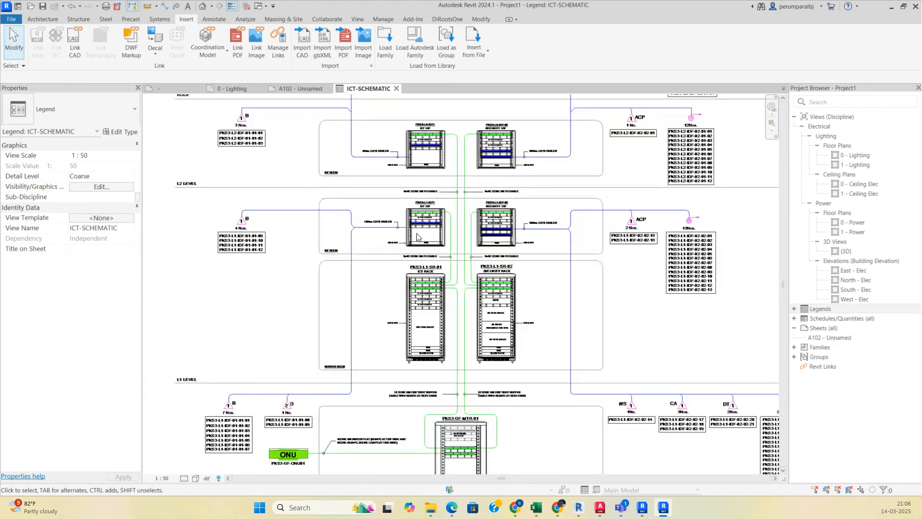
pyautogui.scroll(3, 350, 120)
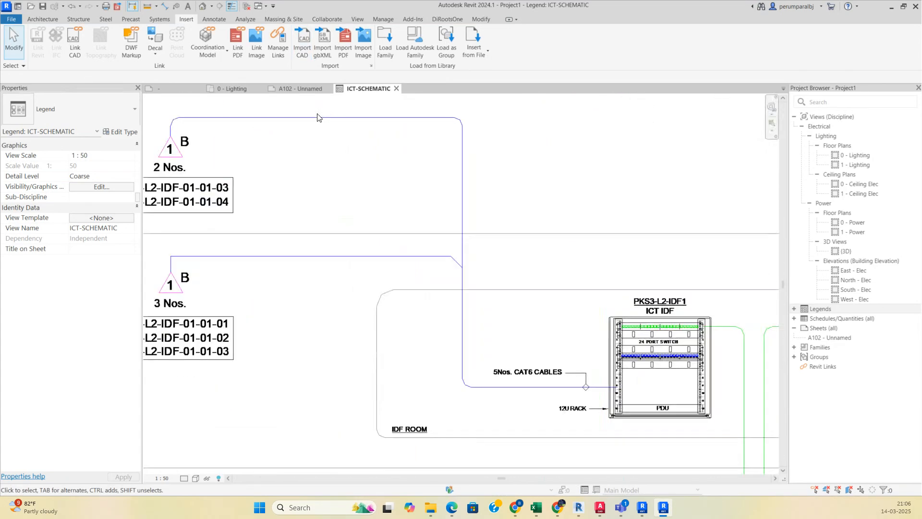
pyautogui.scroll(-2, 421, 127)
pyautogui.scroll(-2, 433, 178)
pyautogui.scroll(4, 428, 170)
pyautogui.scroll(-3, 349, 189)
pyautogui.moveTo(344, 197); pyautogui.dragTo(344, 197, button='middle')
pyautogui.middleClick(343, 197)
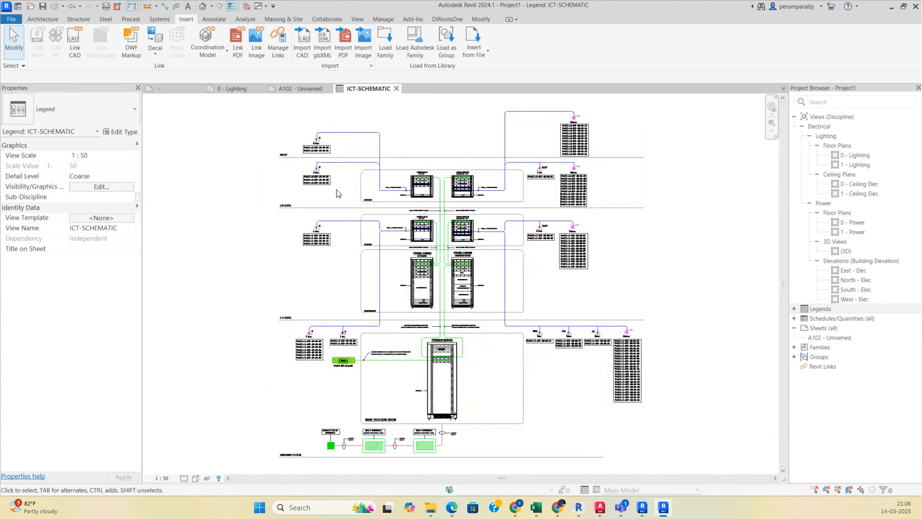
# Review the layers of ICT-SCHEMATIC.dwg in the legend's visibility/graphic overrides for imported categories.
pyautogui.press('v')
pyautogui.press('v')
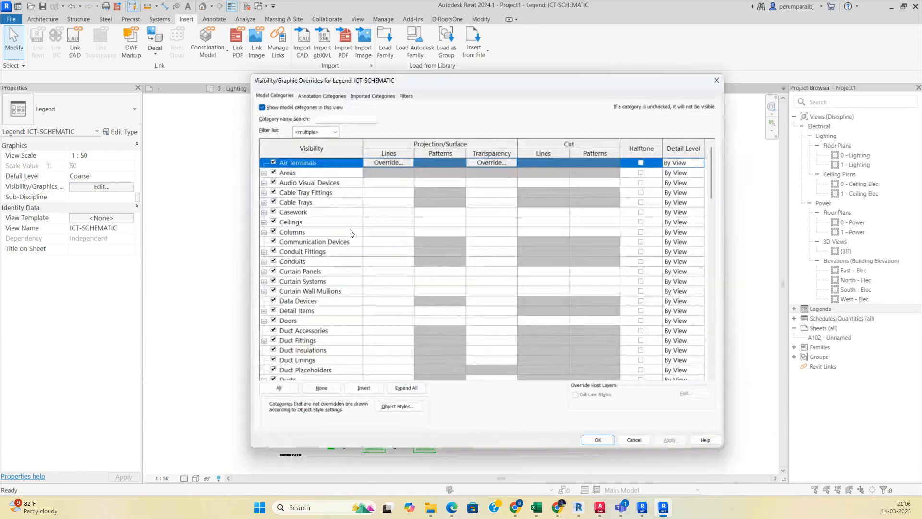
pyautogui.click(370, 93)
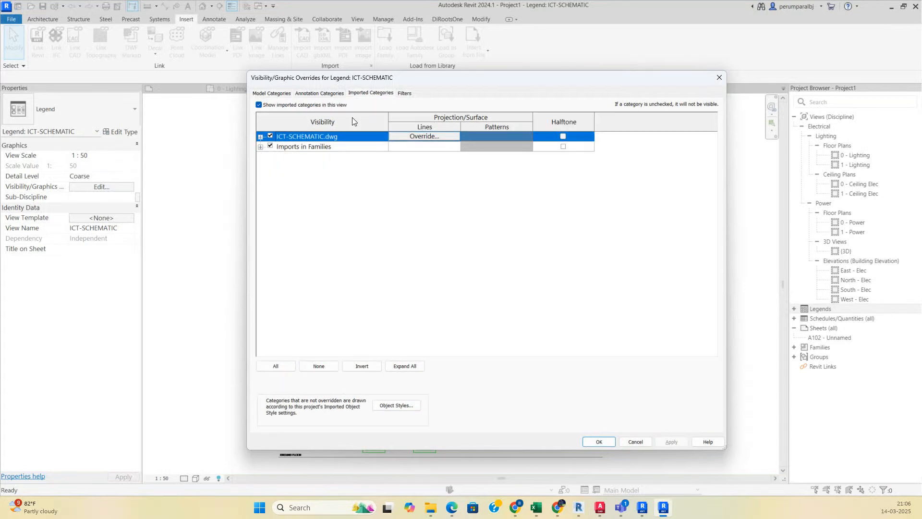
pyautogui.click(261, 137)
pyautogui.scroll(-2, 337, 259)
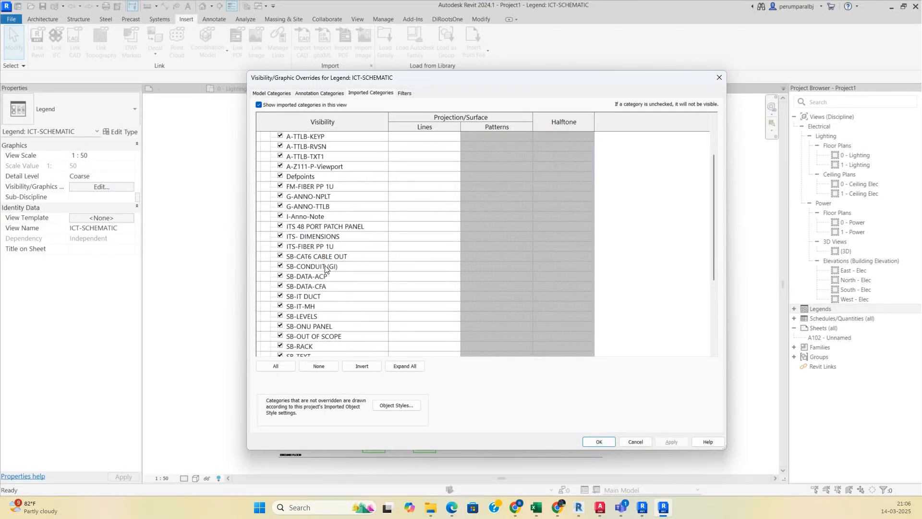
pyautogui.press('Return')
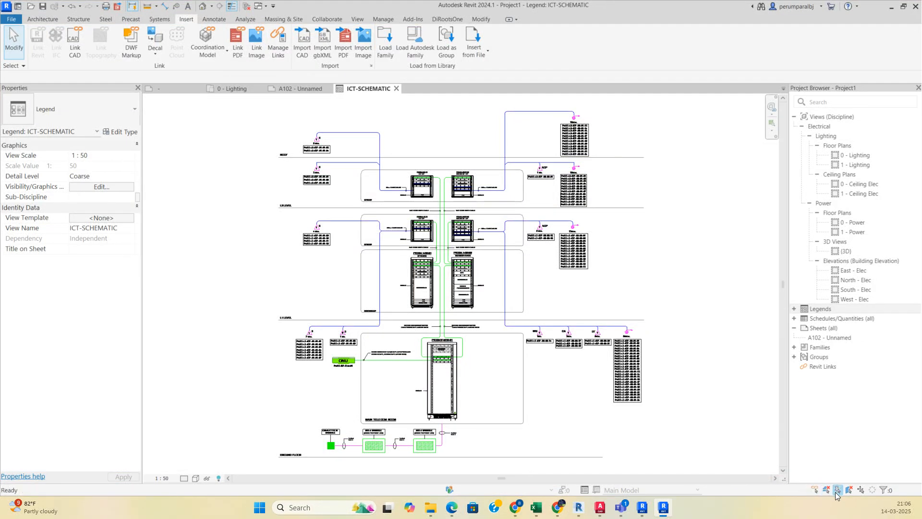
# Query a blue cable line in the imported drawing to identify its CAD layer.
pyautogui.click(450, 169)
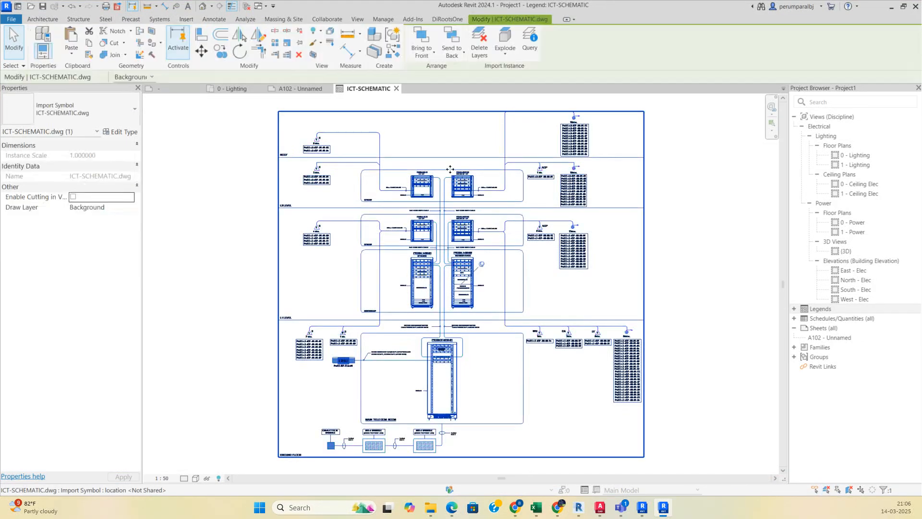
pyautogui.click(528, 46)
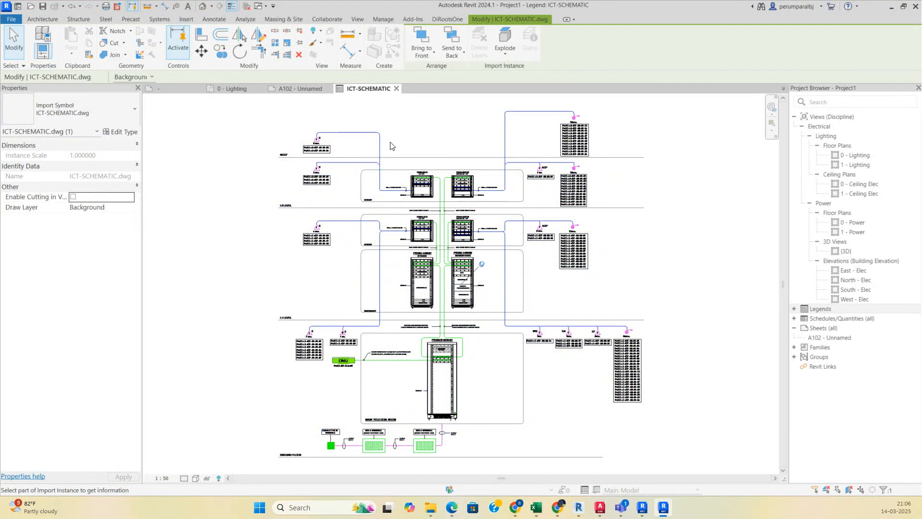
pyautogui.click(381, 193)
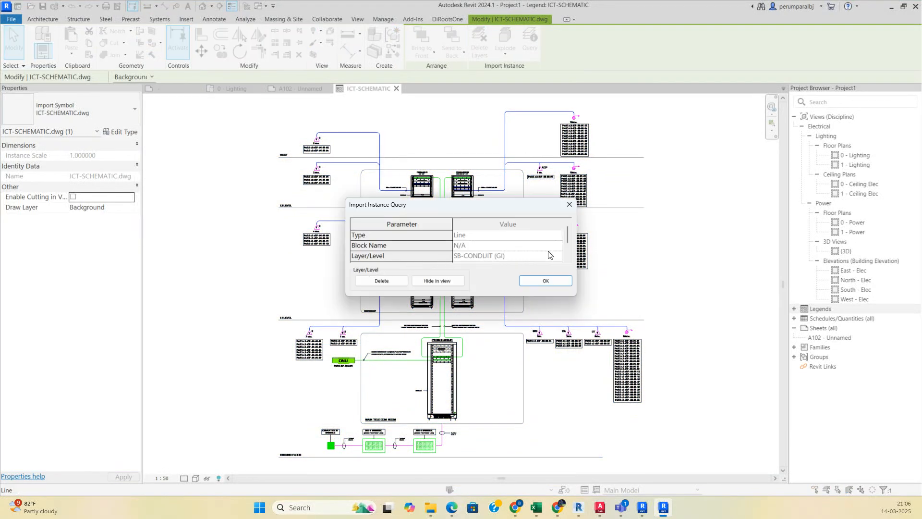
pyautogui.click(538, 285)
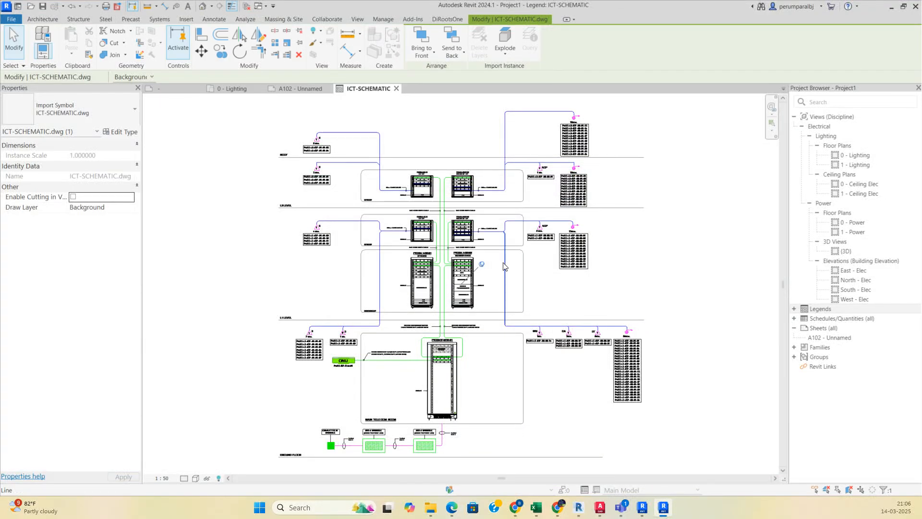
# Override the projection line pattern of the imported SB-CONDUIT (GI) layer with Aligning Line in the legend view.
pyautogui.press('v')
pyautogui.press('v')
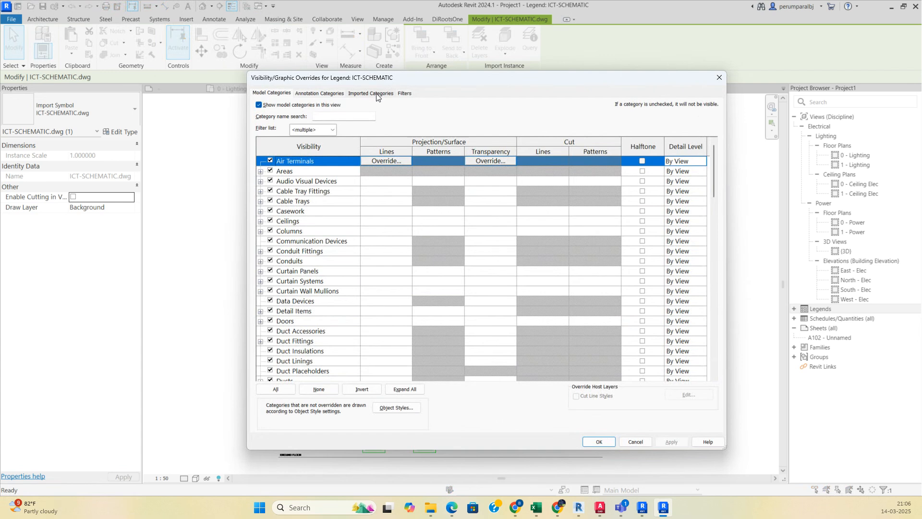
pyautogui.click(377, 94)
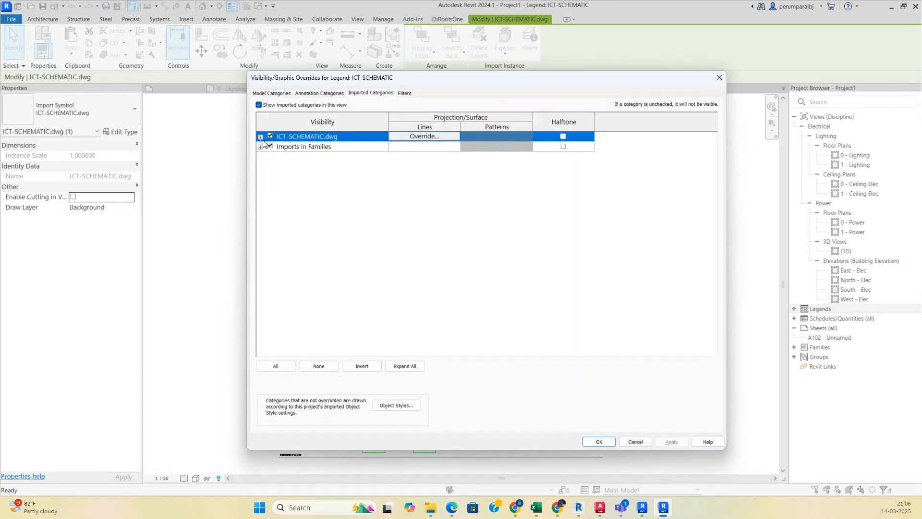
pyautogui.click(260, 138)
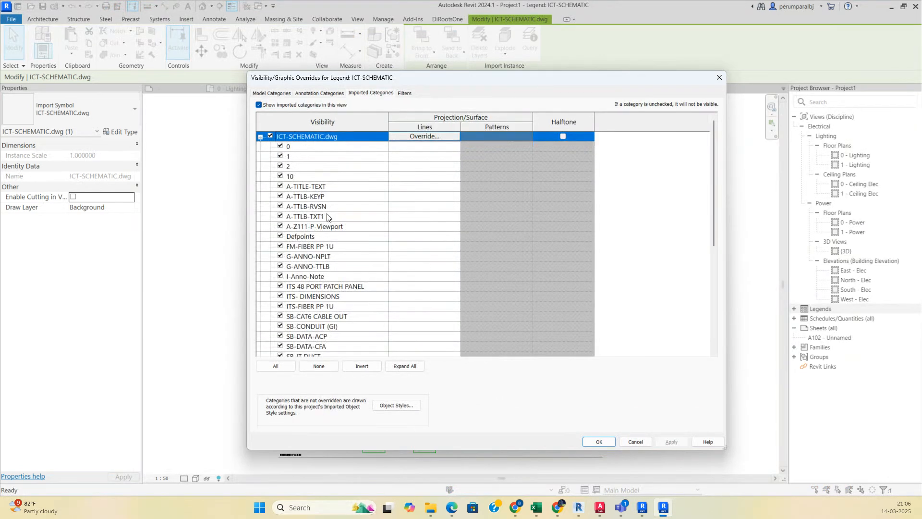
pyautogui.scroll(-1, 331, 226)
pyautogui.click(331, 318)
pyautogui.click(414, 316)
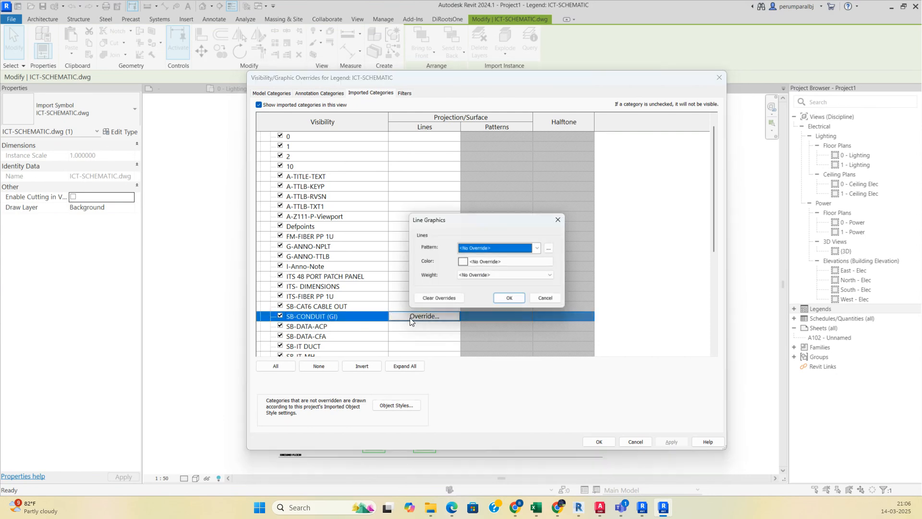
pyautogui.click(515, 249)
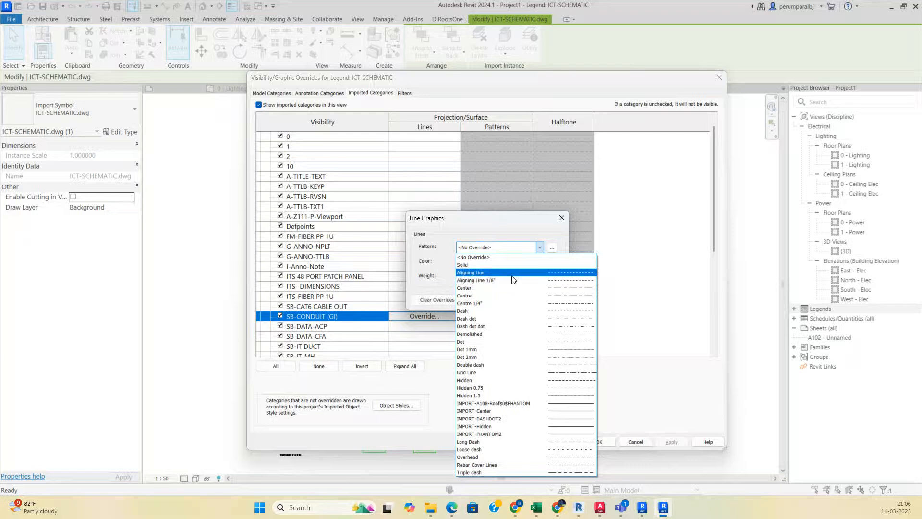
pyautogui.click(512, 273)
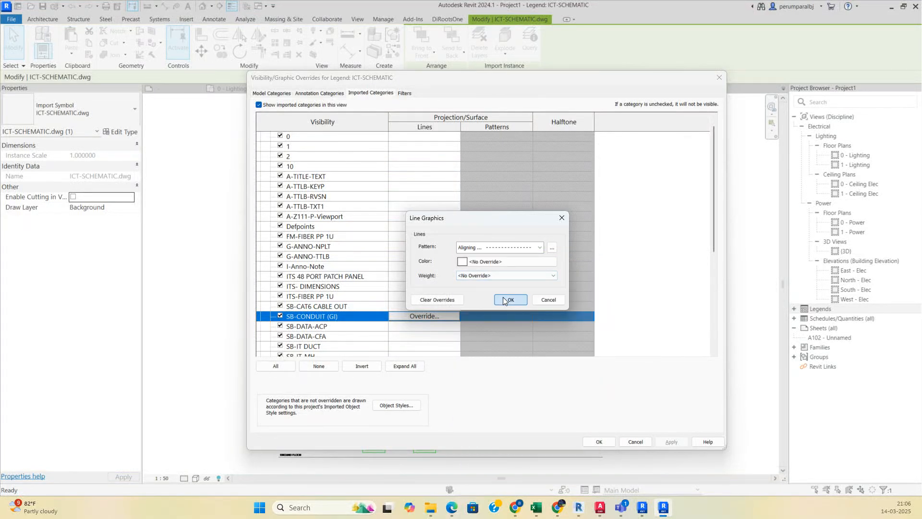
pyautogui.click(503, 296)
pyautogui.click(597, 441)
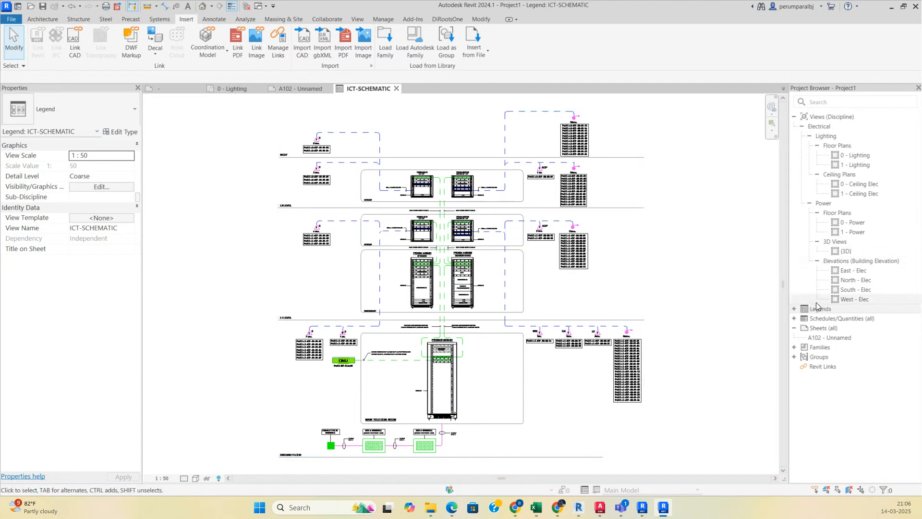
# Duplicate the ICT-SCHEMATIC legend view with detailing.
pyautogui.doubleClick(830, 313)
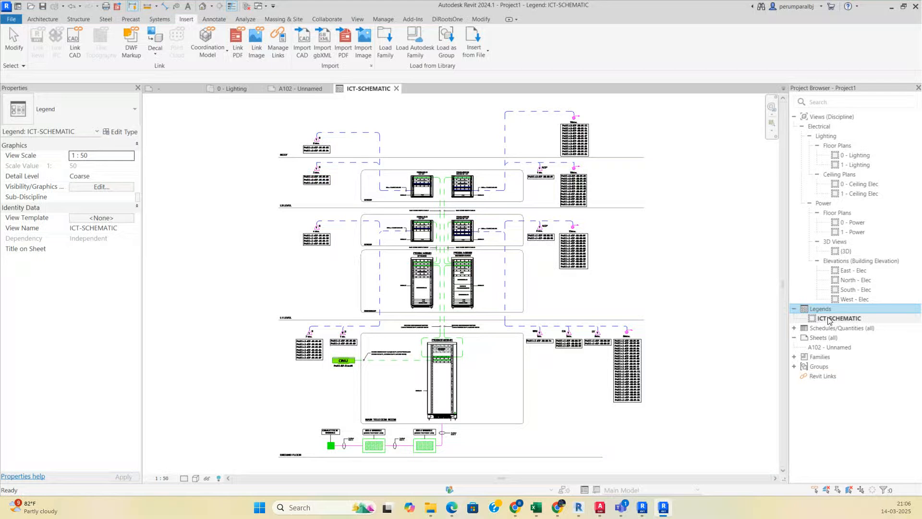
pyautogui.rightClick(829, 320)
pyautogui.moveTo(812, 168)
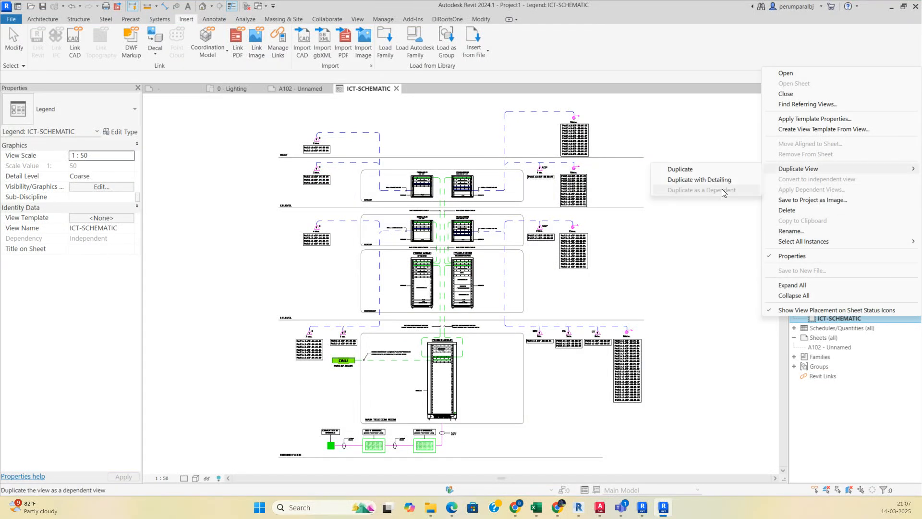
pyautogui.click(718, 185)
pyautogui.click(831, 329)
pyautogui.click(830, 330)
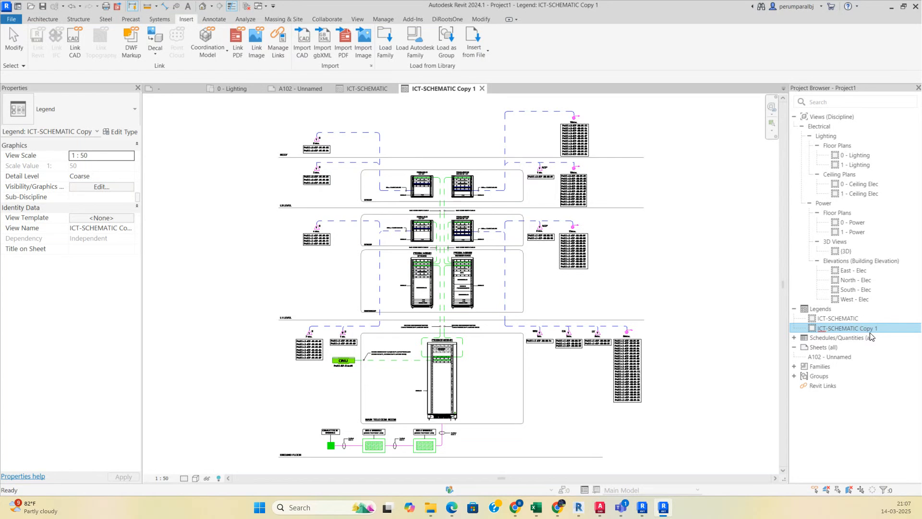
# Rename the copied legend as FF-DETAL and delete the imported ICT schematic drawing from it.
pyautogui.moveTo(880, 330); pyautogui.dragTo(811, 329)
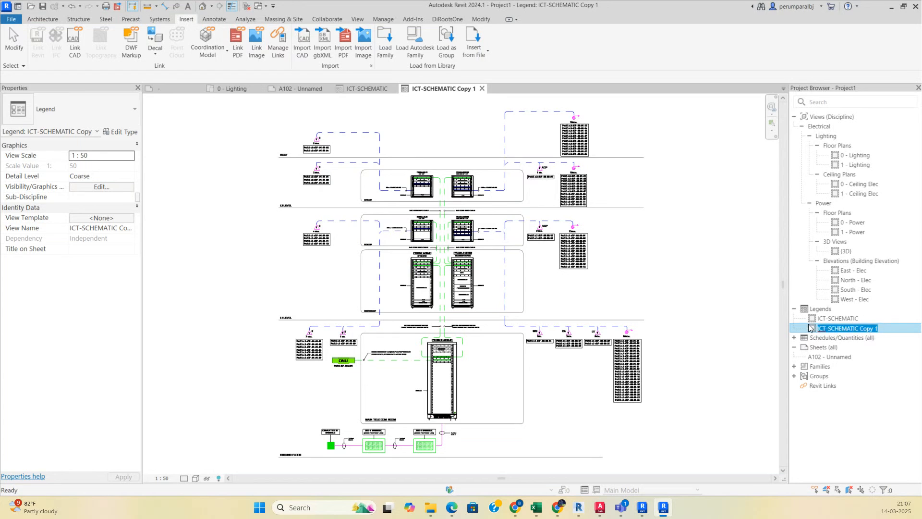
pyautogui.write('FF-DET')
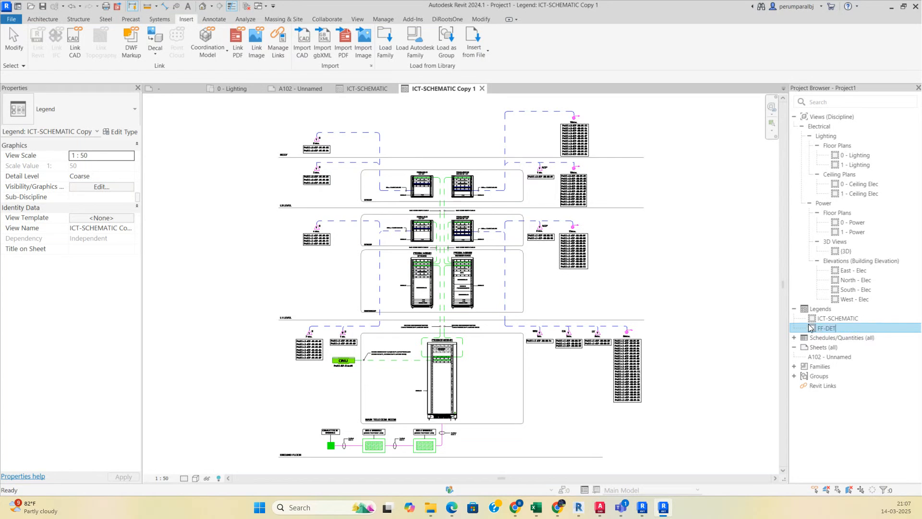
pyautogui.press('Return')
pyautogui.click(535, 329)
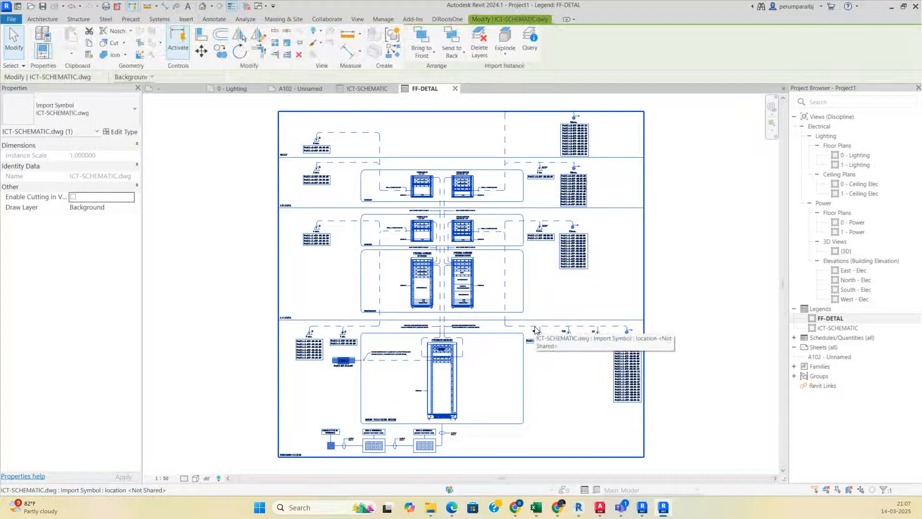
pyautogui.press('Delete')
# Import FF-DETAIL.dwg into the empty FF-DETAL legend, with colors preserved and origin-to-internal-origin positioning.
pyautogui.click(302, 41)
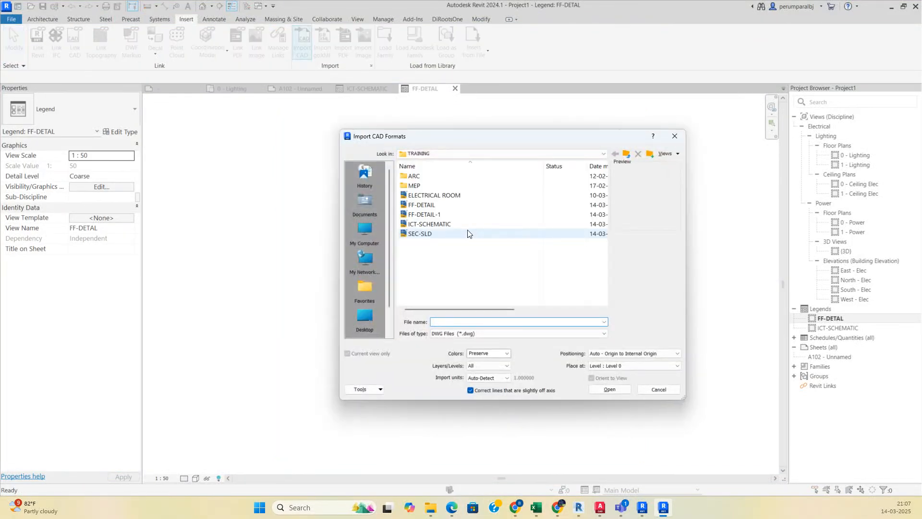
pyautogui.click(425, 206)
pyautogui.click(422, 216)
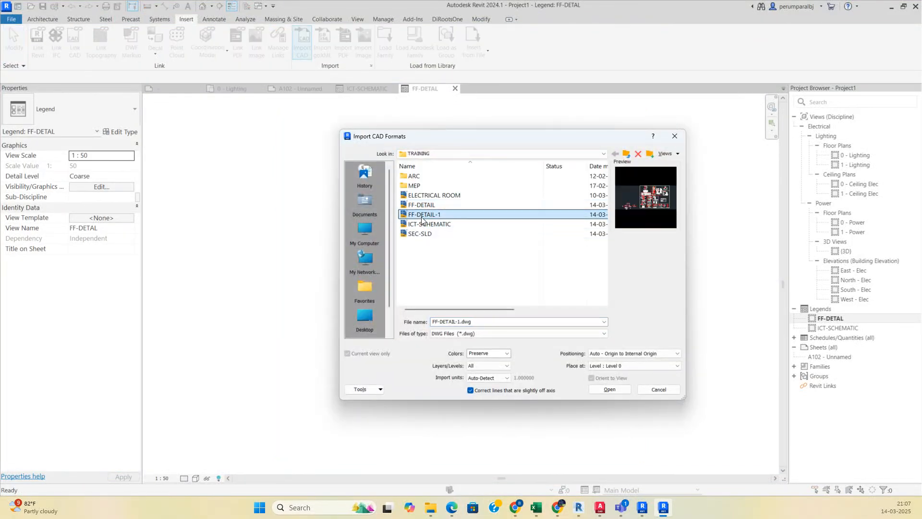
pyautogui.click(423, 205)
pyautogui.click(610, 389)
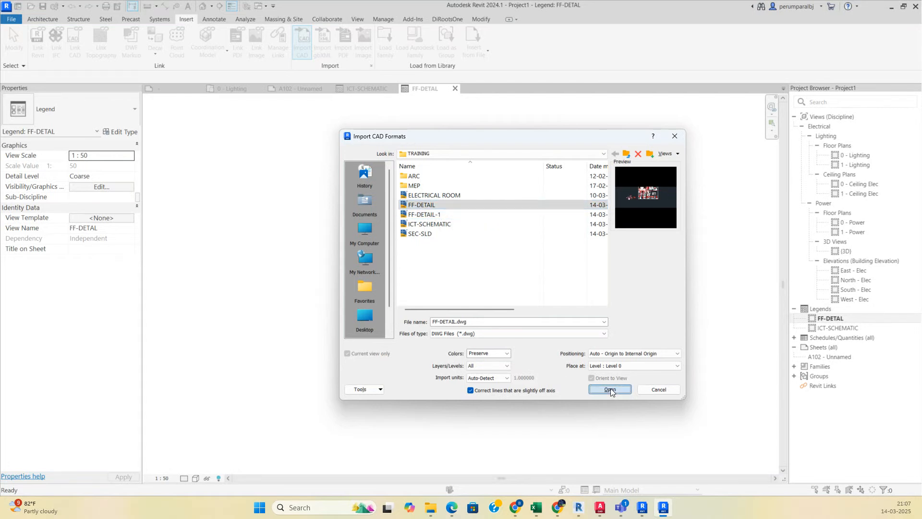
pyautogui.click(481, 275)
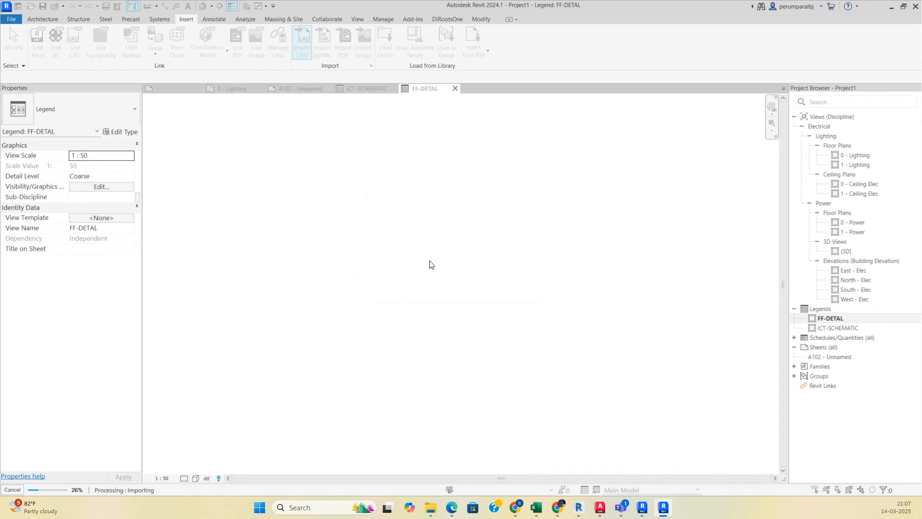
pyautogui.click(520, 262)
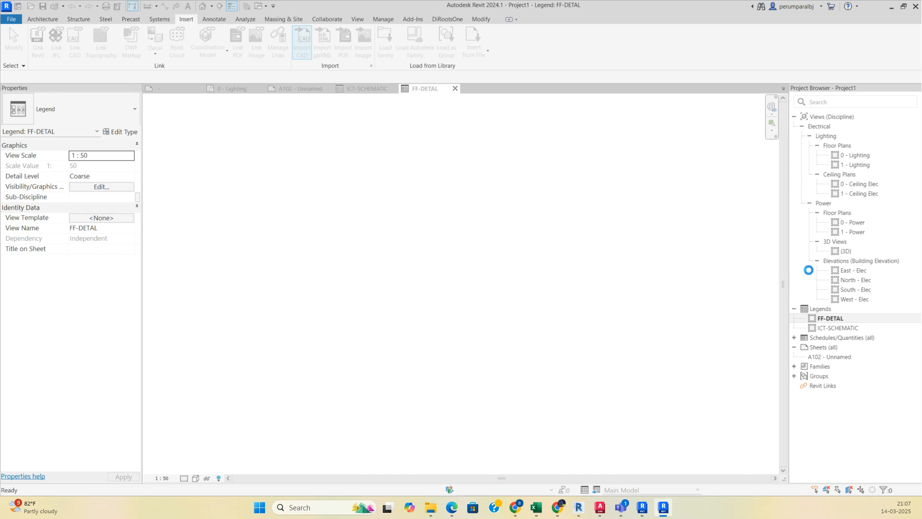
# Switch to AutoCAD to examine the FF-DETAIL drawing, and compare it with the import back in the Revit legend.
pyautogui.hotkey('alt', 'Tab')
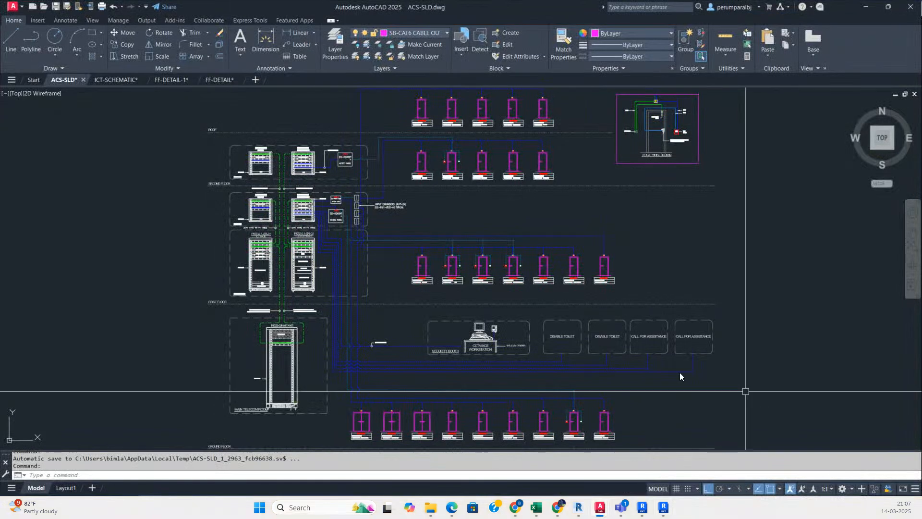
pyautogui.click(216, 81)
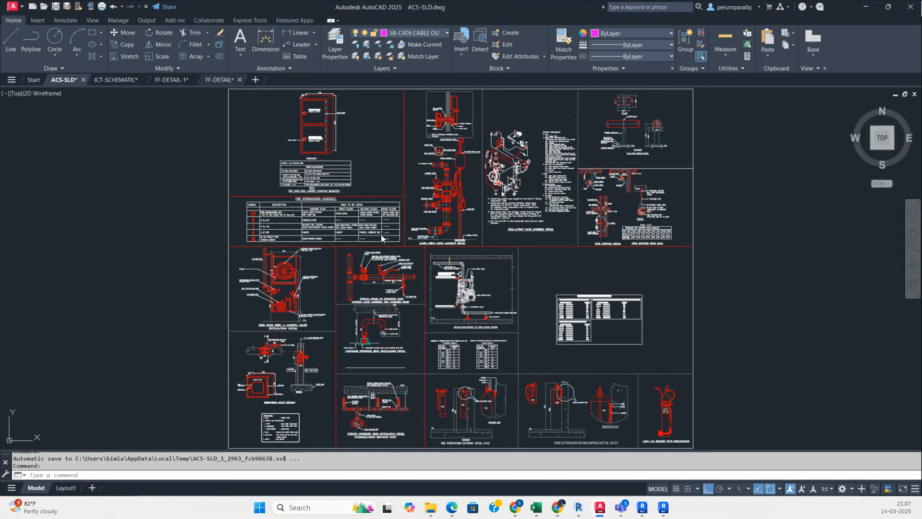
pyautogui.click(377, 182)
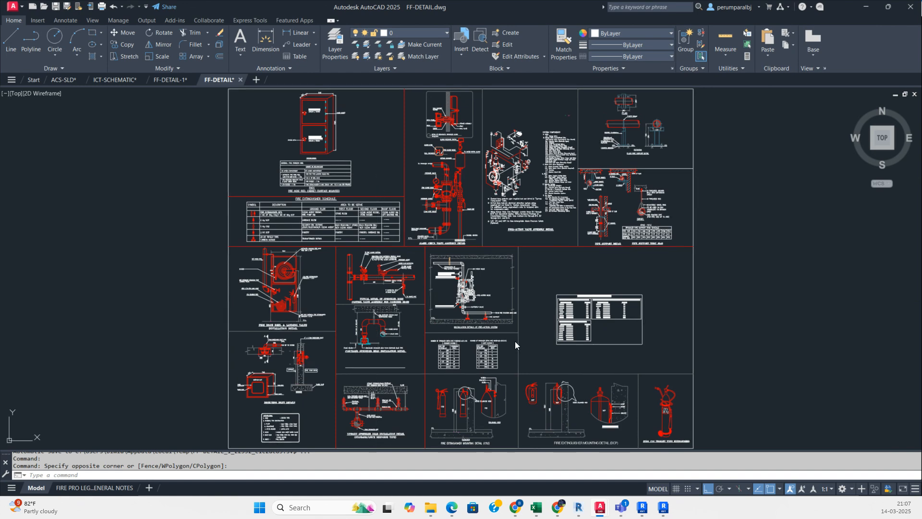
pyautogui.click(664, 507)
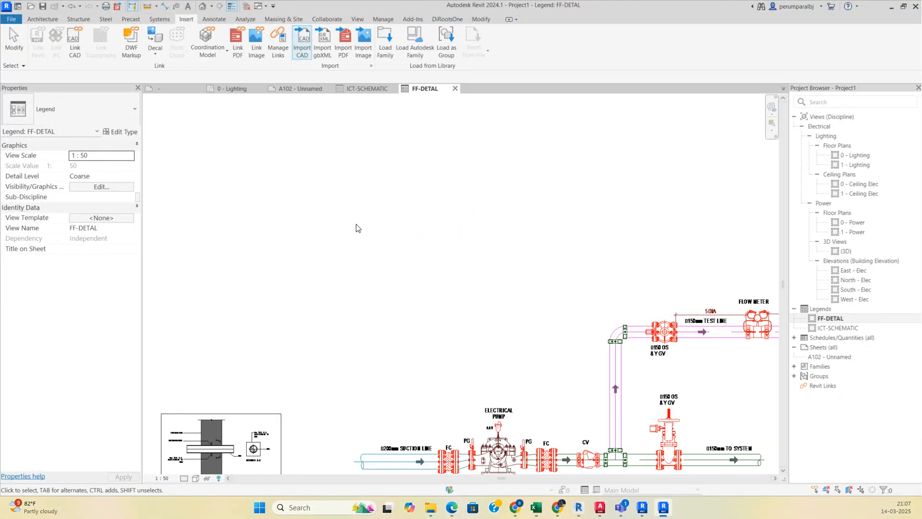
pyautogui.scroll(-5, 402, 232)
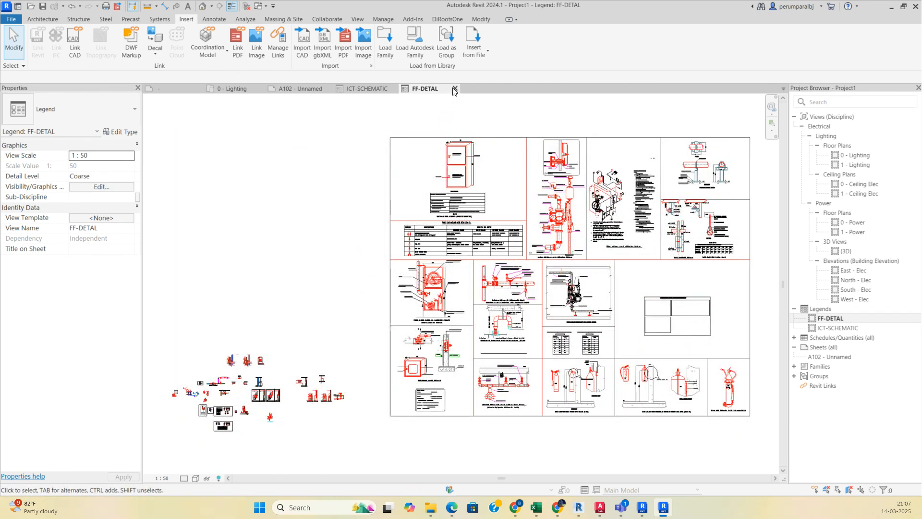
# Delete the imported fire fighting details from the FF-DETAL legend and import FF-DETAIL.dwg again.
pyautogui.click(407, 250)
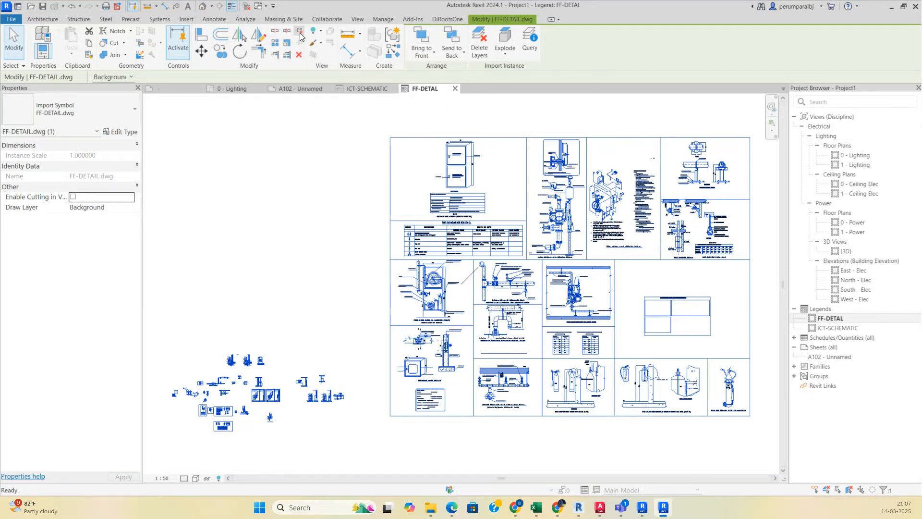
pyautogui.press('Delete')
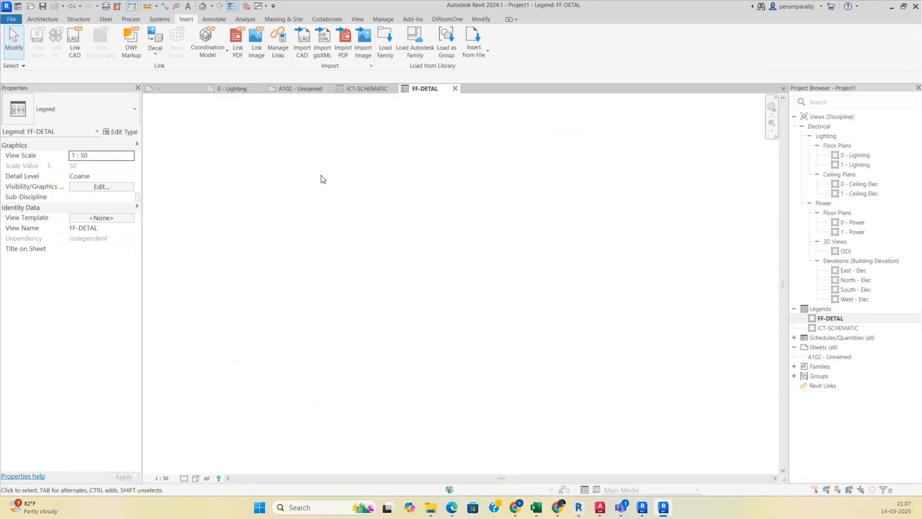
pyautogui.click(298, 52)
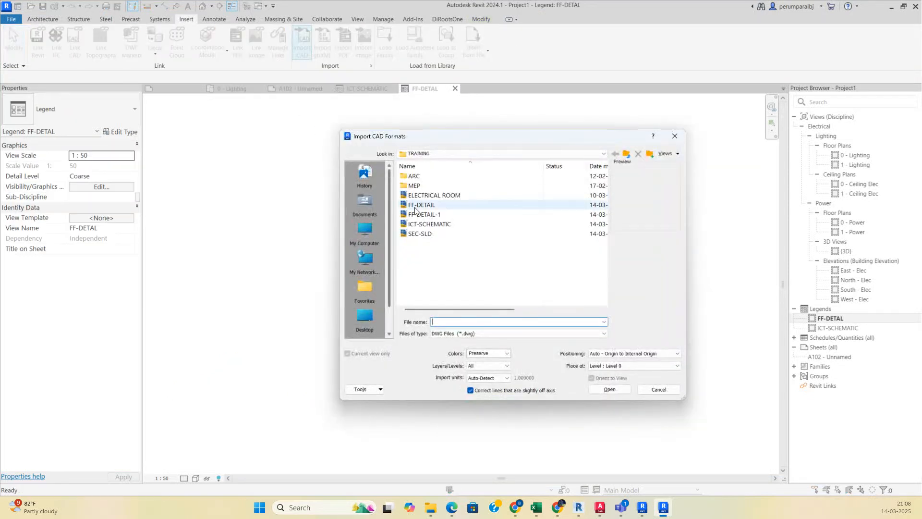
pyautogui.click(433, 206)
pyautogui.click(606, 390)
pyautogui.click(485, 276)
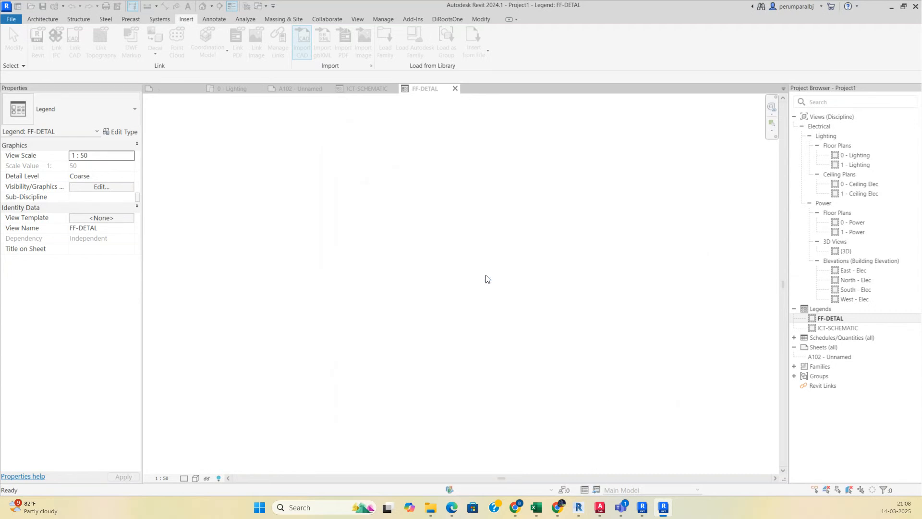
pyautogui.click(521, 266)
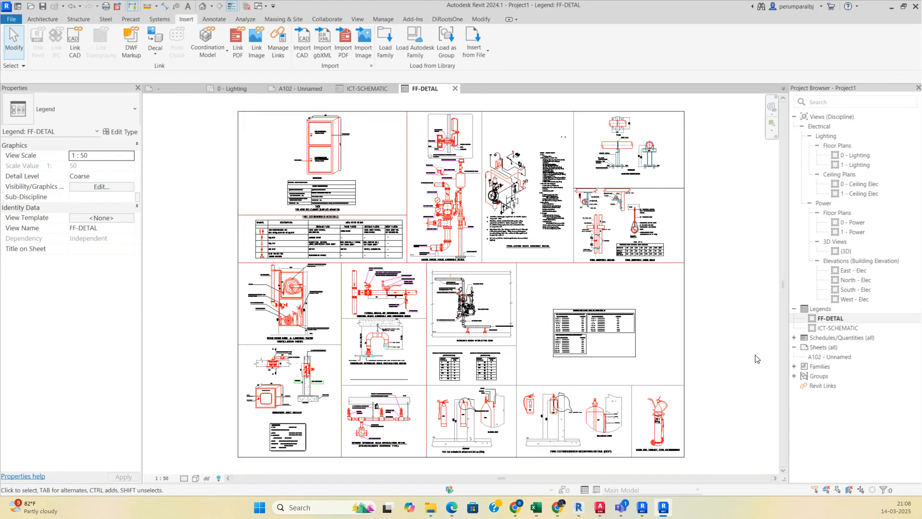
# Open sheet A102 and change its number to FF-DET-001 and its name to FIRE FIGHTING DETAIL.
pyautogui.doubleClick(828, 358)
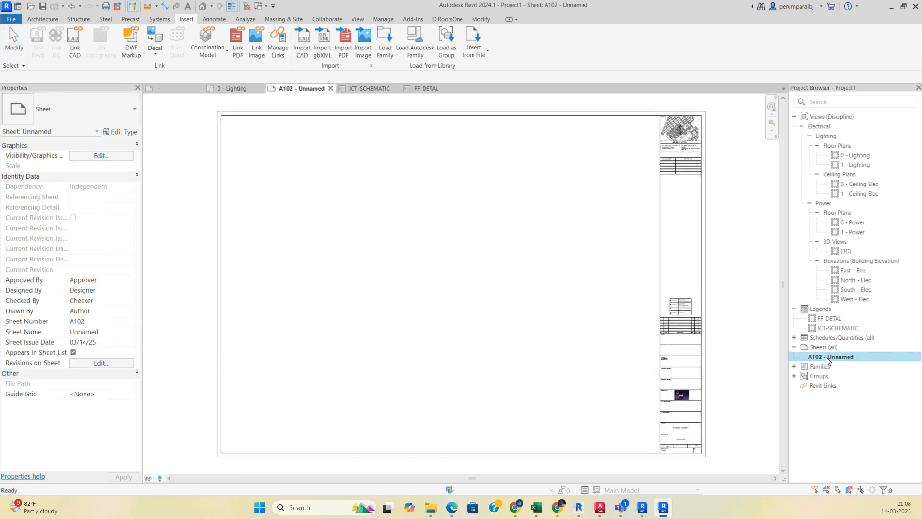
pyautogui.click(826, 357)
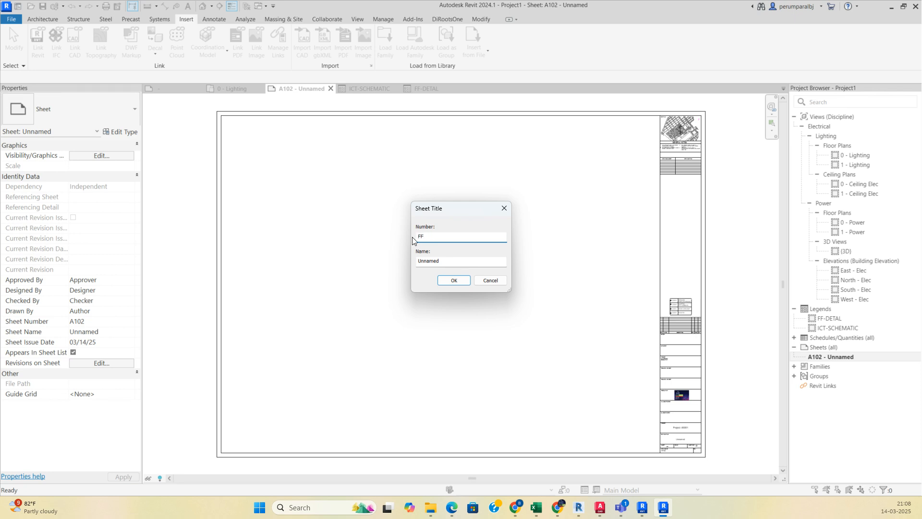
pyautogui.write('FF-DETAILS')
pyautogui.write('01')
pyautogui.doubleClick(449, 260)
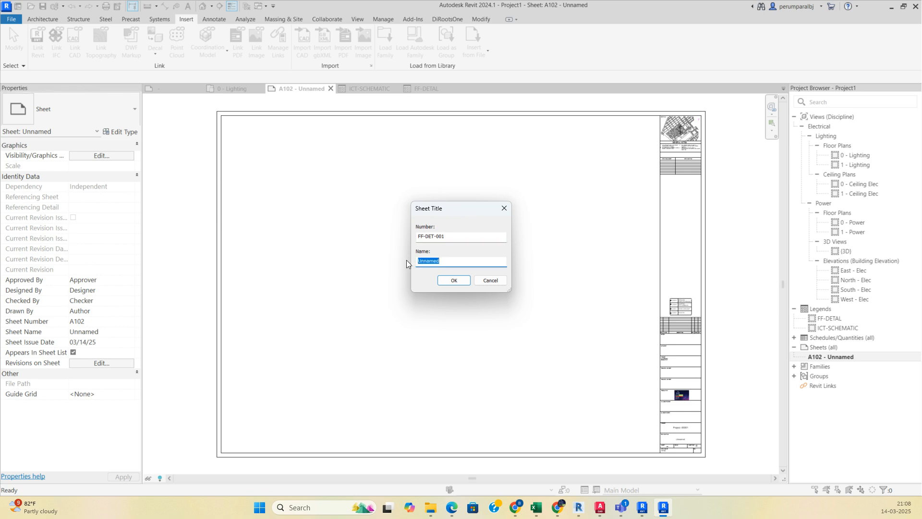
pyautogui.write('FlRE FIGHTING DETAIL')
pyautogui.click(454, 280)
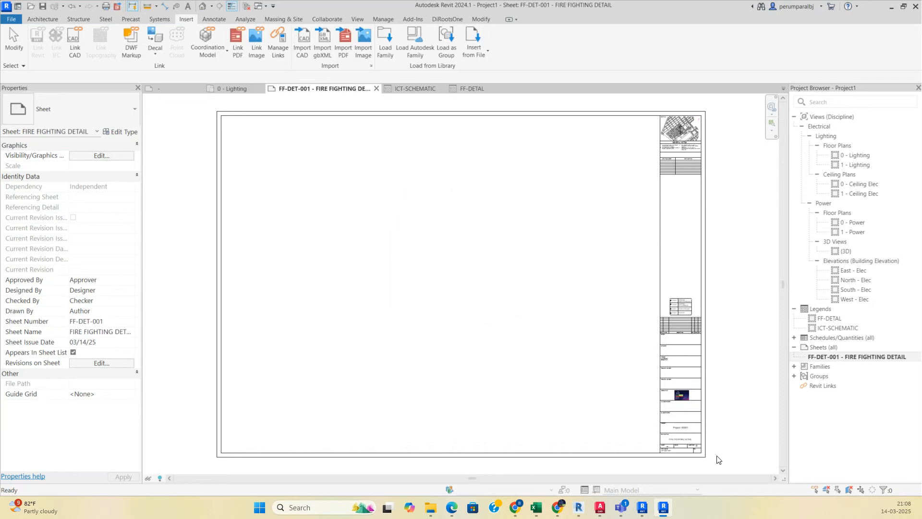
# Check the sheet's title block and place the FF-DETAL legend on the FF-DET-001 sheet.
pyautogui.scroll(3, 698, 453)
pyautogui.scroll(4, 698, 453)
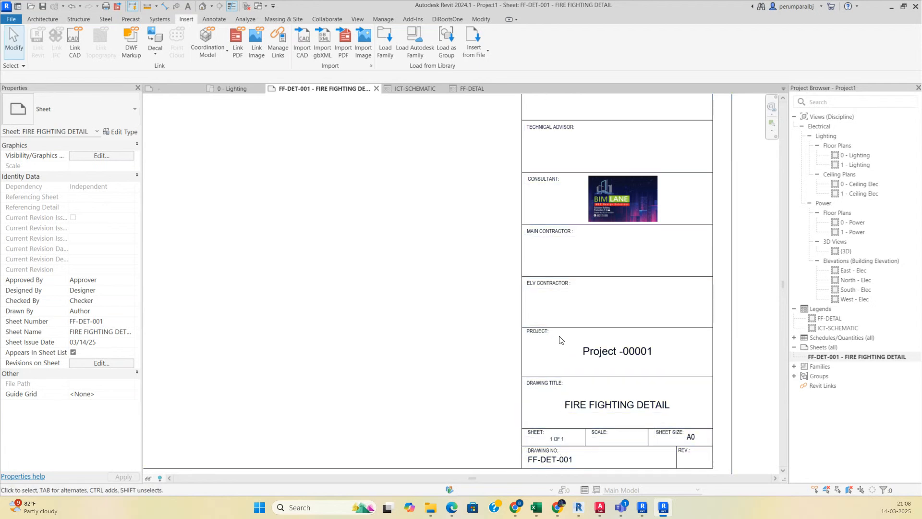
pyautogui.scroll(2, 587, 323)
pyautogui.scroll(-5, 490, 371)
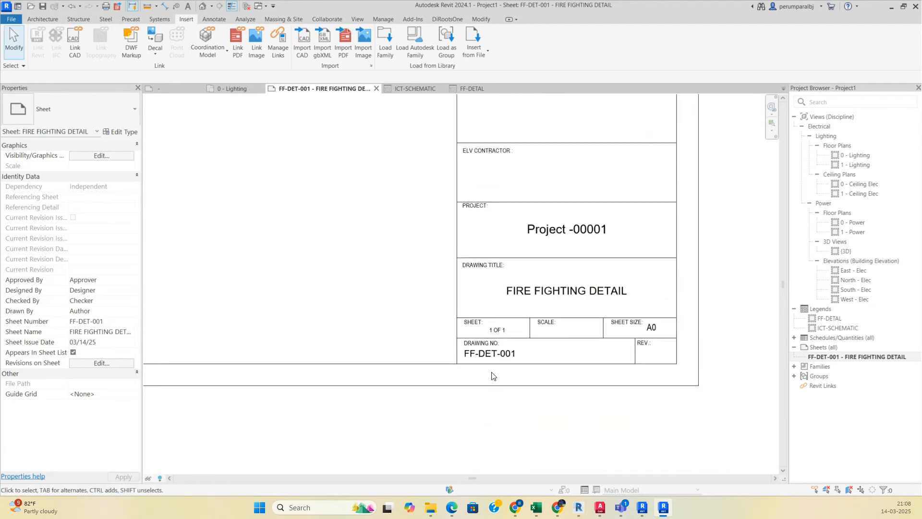
pyautogui.middleClick(675, 378)
pyautogui.middleClick(674, 378)
pyautogui.moveTo(829, 319); pyautogui.dragTo(481, 325)
pyautogui.click(482, 325)
pyautogui.scroll(-2, 482, 317)
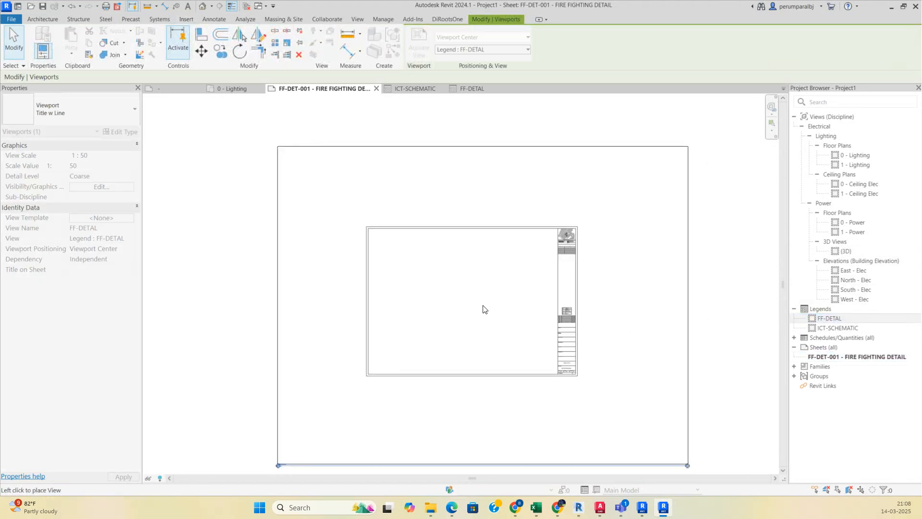
pyautogui.click(483, 304)
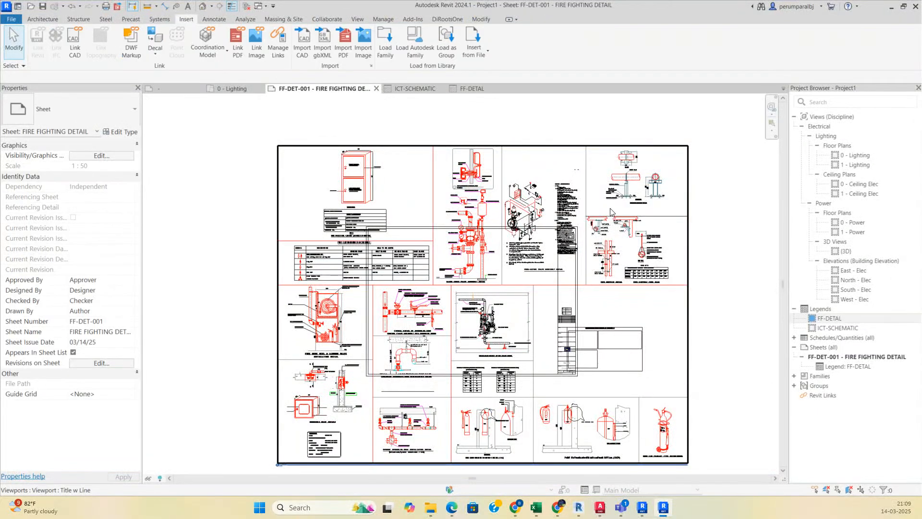
# Activate the FF-DETAL viewport on the sheet and set its view scale to 1 : 100.
pyautogui.scroll(2, 432, 340)
pyautogui.doubleClick(432, 340)
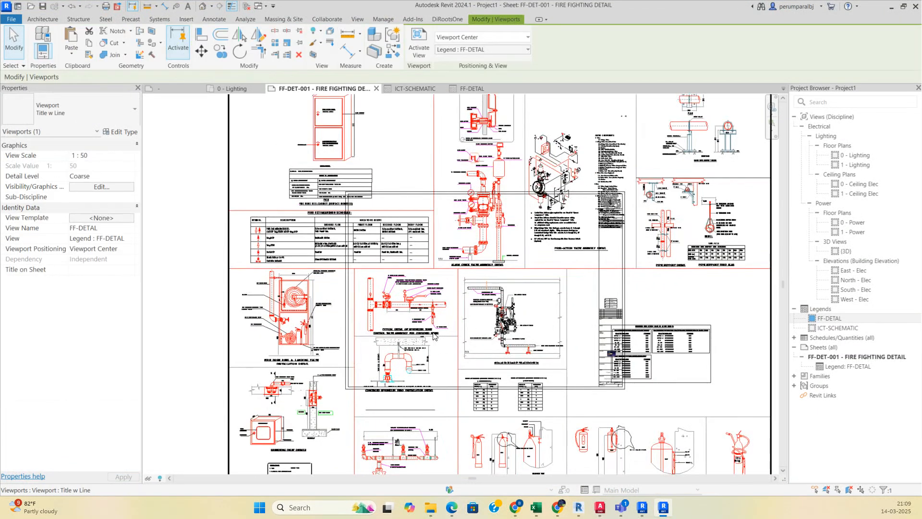
pyautogui.click(162, 478)
pyautogui.click(190, 417)
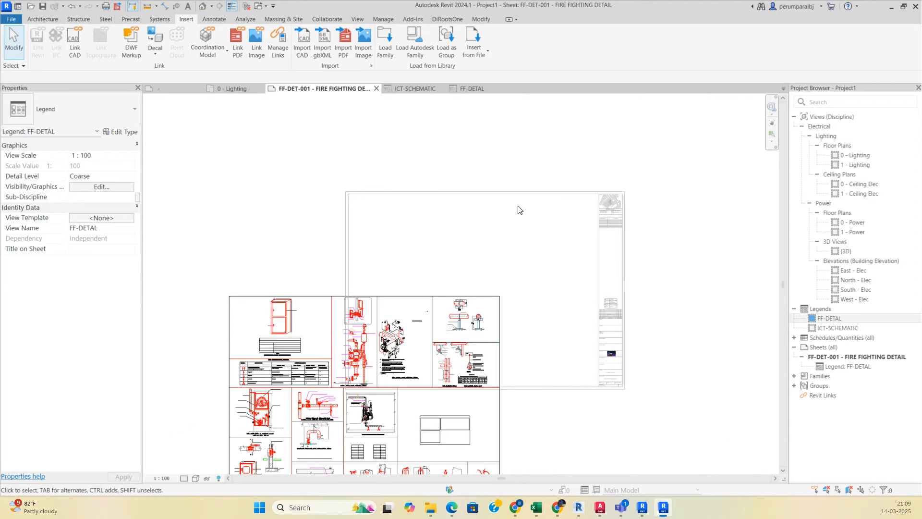
# Deactivate the view and move the FF-DETAL viewport over the sheet's drawing area.
pyautogui.doubleClick(515, 243)
pyautogui.click(400, 352)
pyautogui.moveTo(400, 352); pyautogui.dragTo(503, 255)
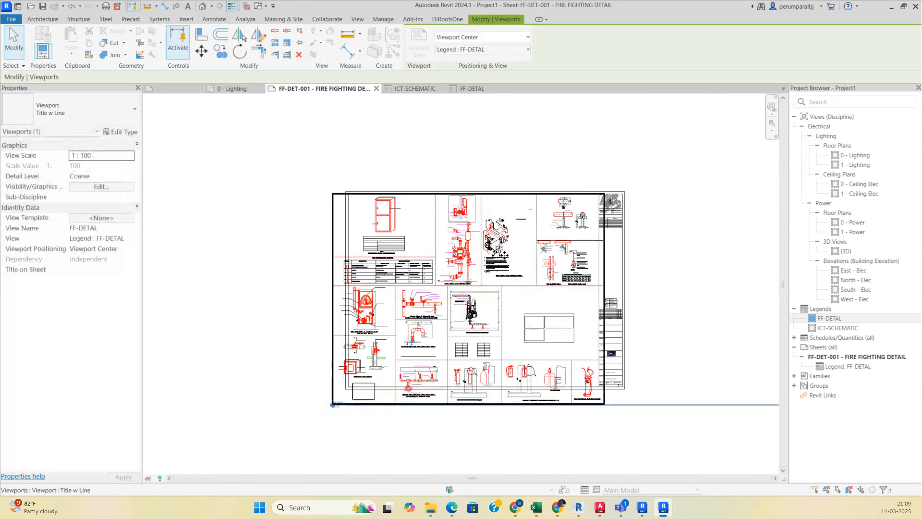
pyautogui.press('Escape')
# Activate the FF-DETAL viewport on the sheet and set its view scale to a custom ratio of 1 : 110.
pyautogui.doubleClick(484, 313)
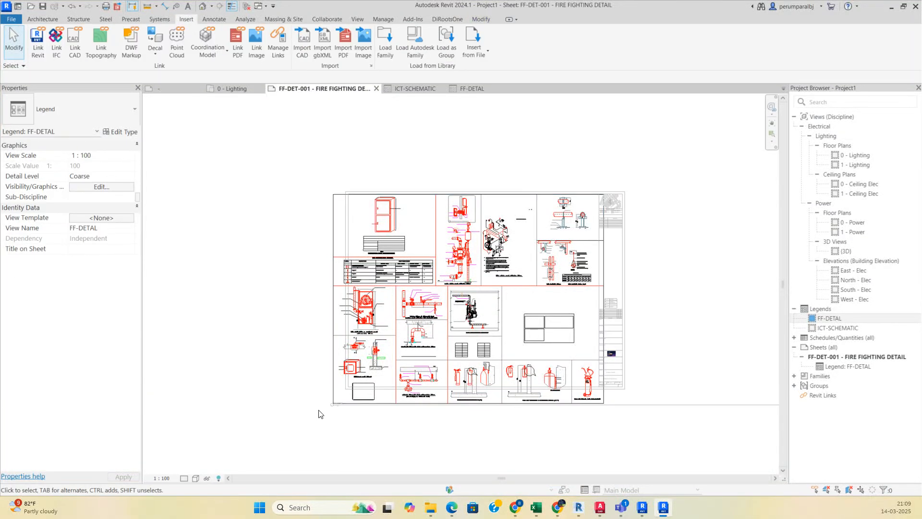
pyautogui.click(170, 477)
pyautogui.click(171, 333)
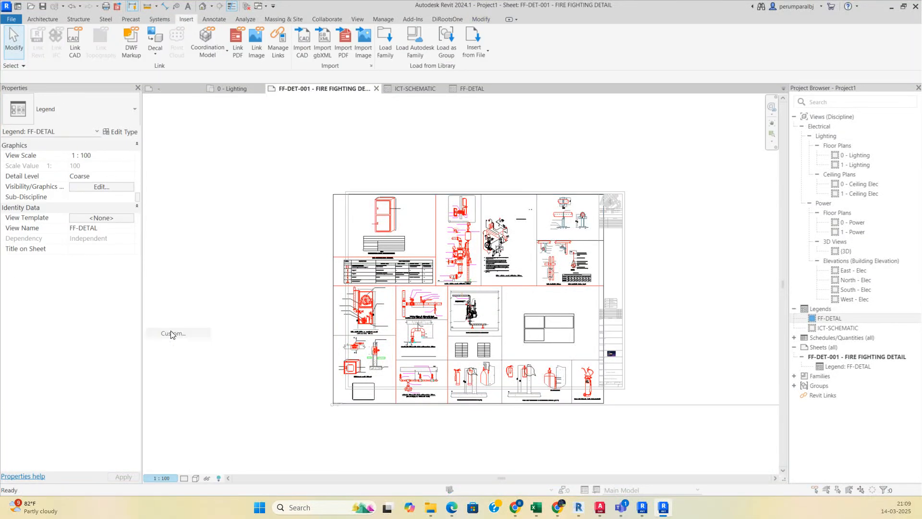
pyautogui.write('110')
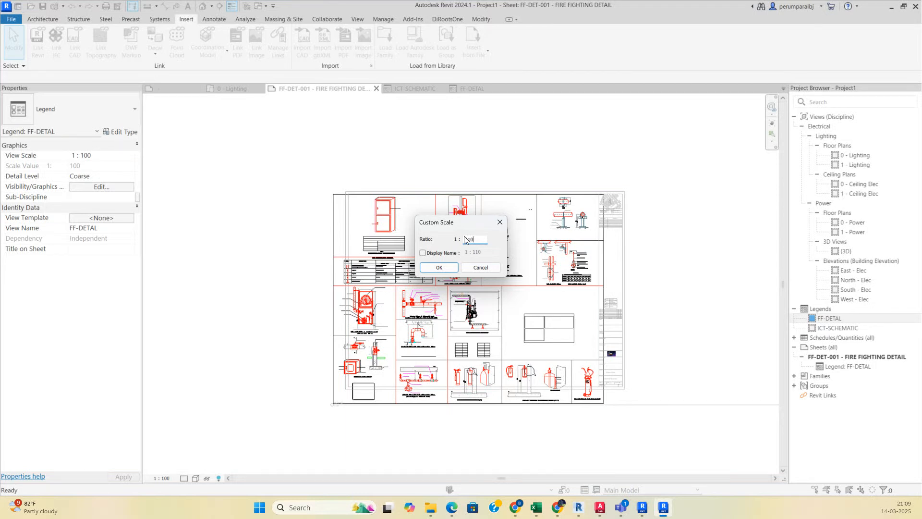
pyautogui.click(447, 266)
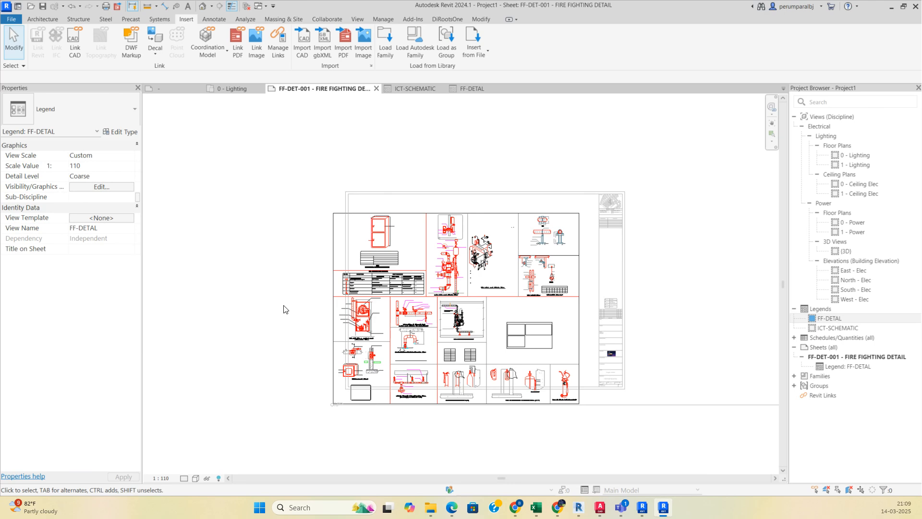
# Deactivate the FF-DETAL view and move its viewport inside the title block's drawing area.
pyautogui.click(390, 312)
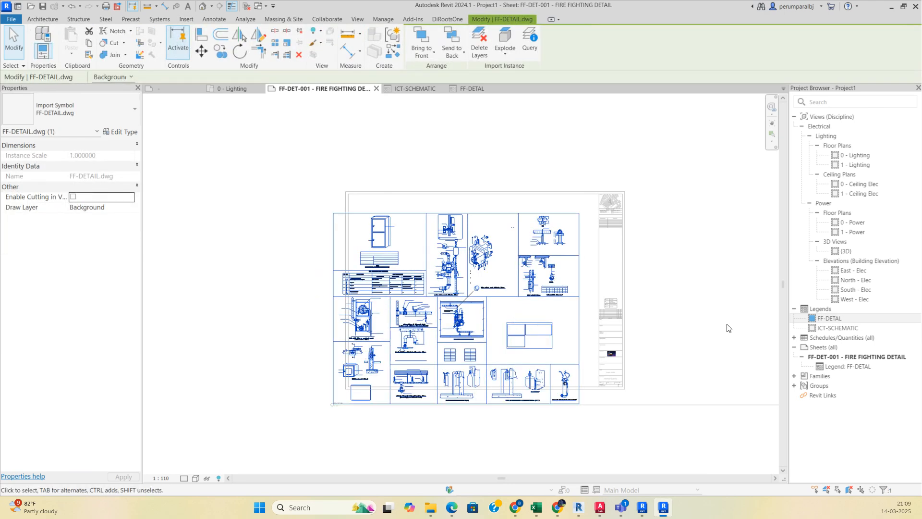
pyautogui.click(461, 320)
pyautogui.moveTo(461, 320); pyautogui.dragTo(477, 304)
pyautogui.scroll(1, 514, 343)
pyautogui.scroll(2, 514, 343)
# Change the FF-DETAL viewport type to No Title and fine-tune its position within the sheet border.
pyautogui.click(72, 116)
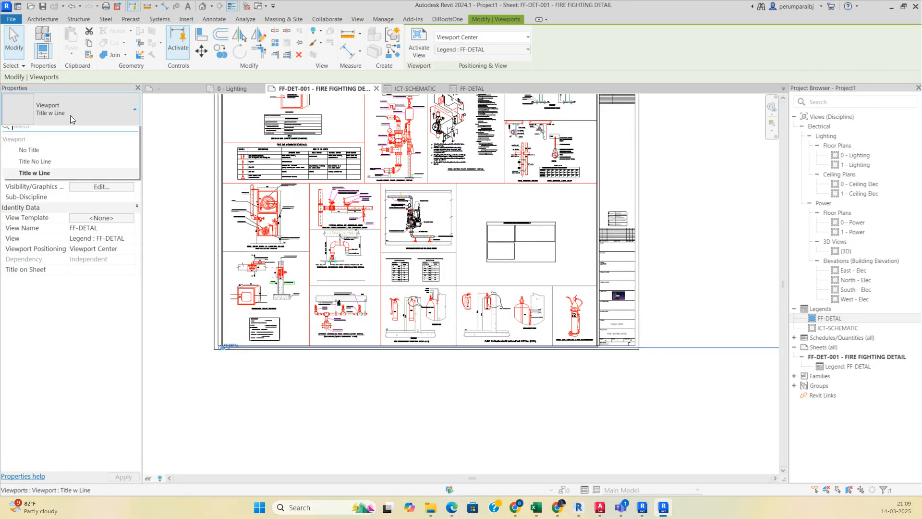
pyautogui.click(42, 161)
pyautogui.click(332, 410)
pyautogui.scroll(-2, 437, 322)
pyautogui.click(439, 247)
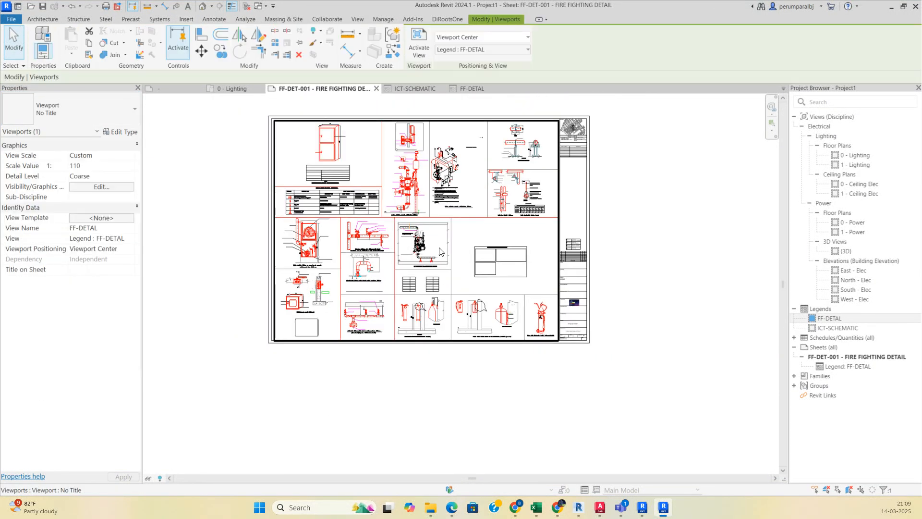
pyautogui.click(675, 273)
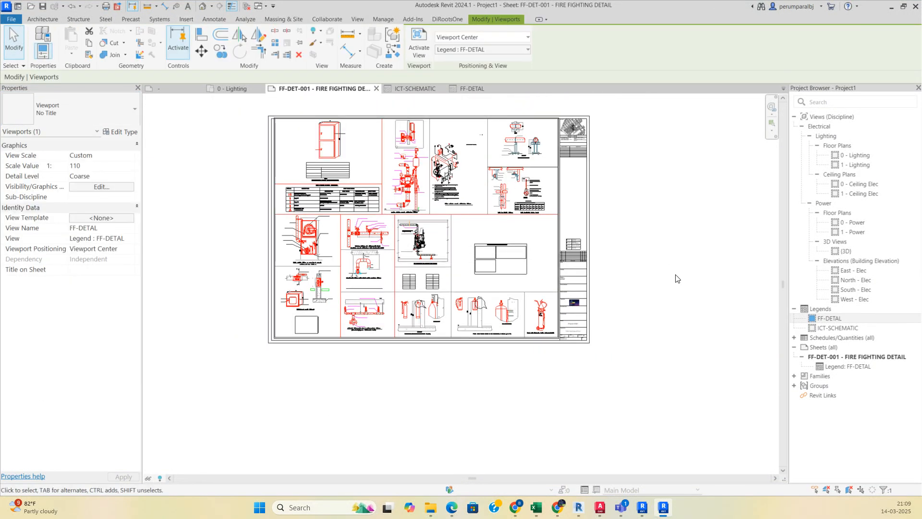
pyautogui.middleClick(660, 271)
pyautogui.middleClick(660, 270)
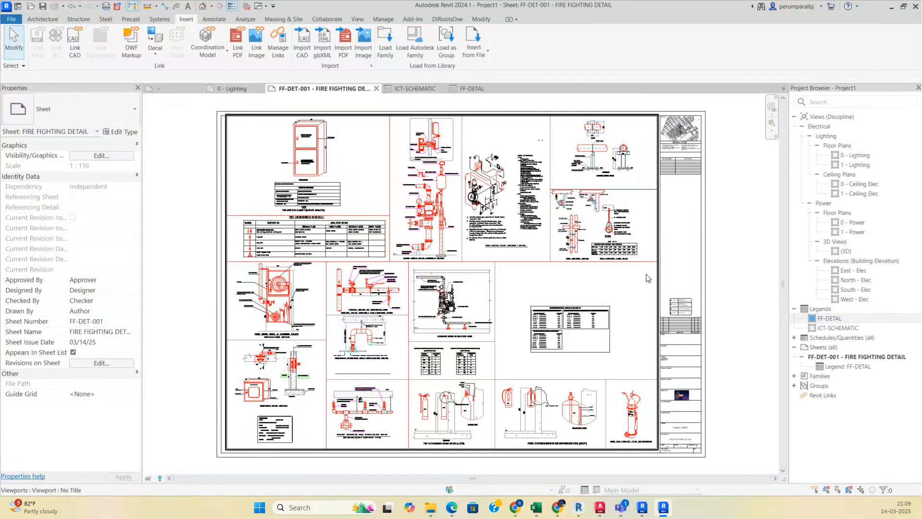
# Check the print preview of the FF-DET-001 sheet and close it.
pyautogui.hotkey('ctrl', 'p')
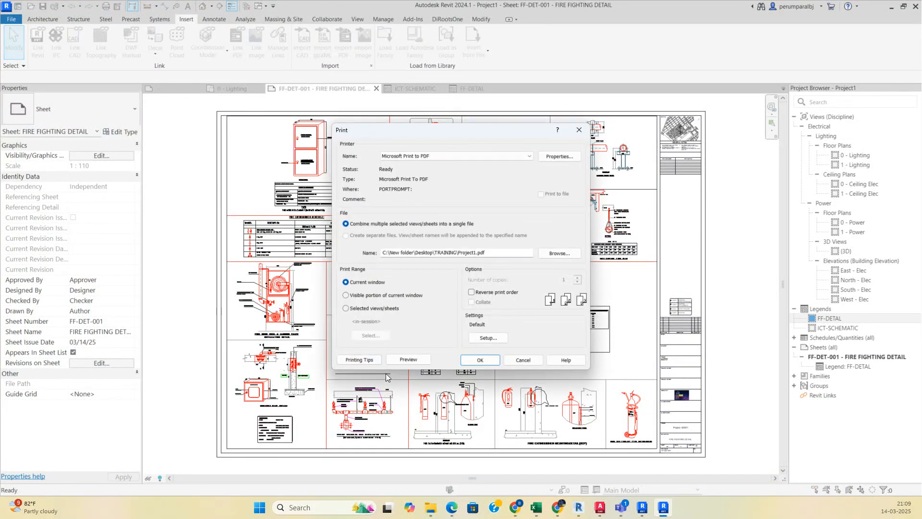
pyautogui.click(406, 359)
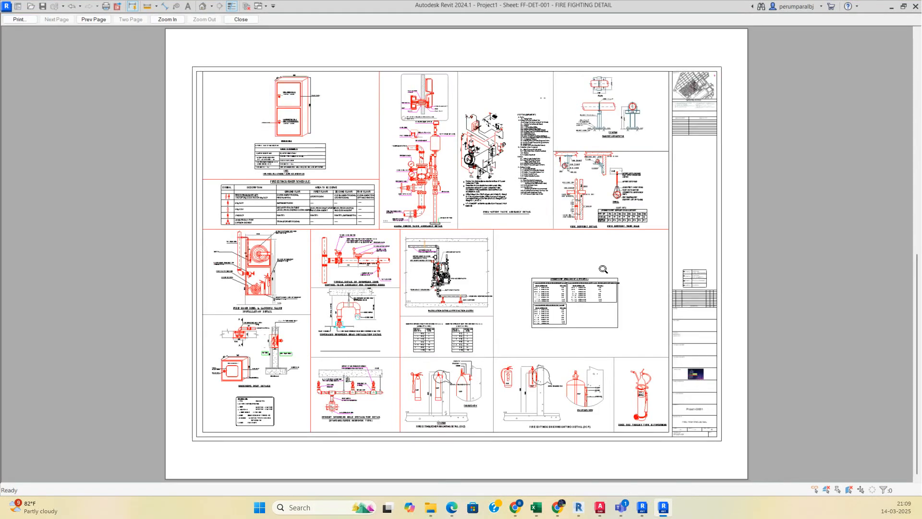
pyautogui.press('Escape')
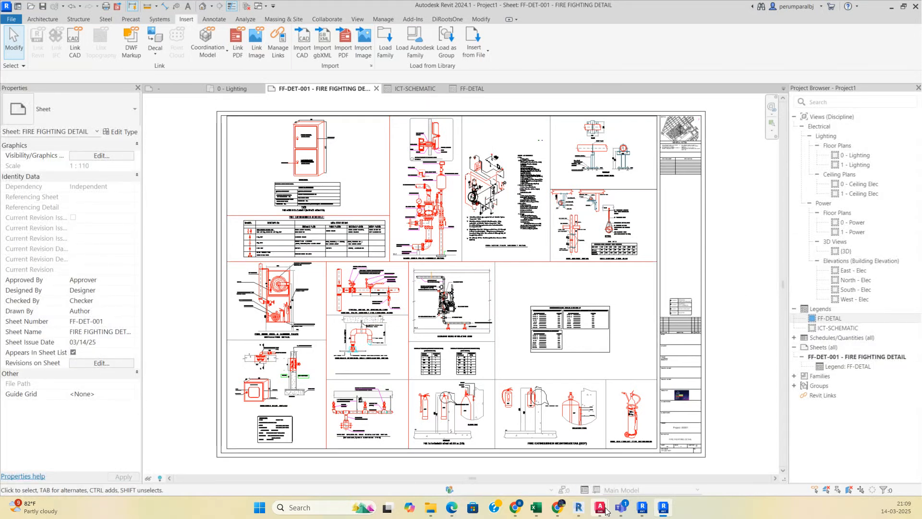
# Examine the racks, levels and labels of ICT-SCHEMATIC.dwg in AutoCAD and return to the Revit sheet.
pyautogui.moveTo(600, 507)
pyautogui.click(493, 465)
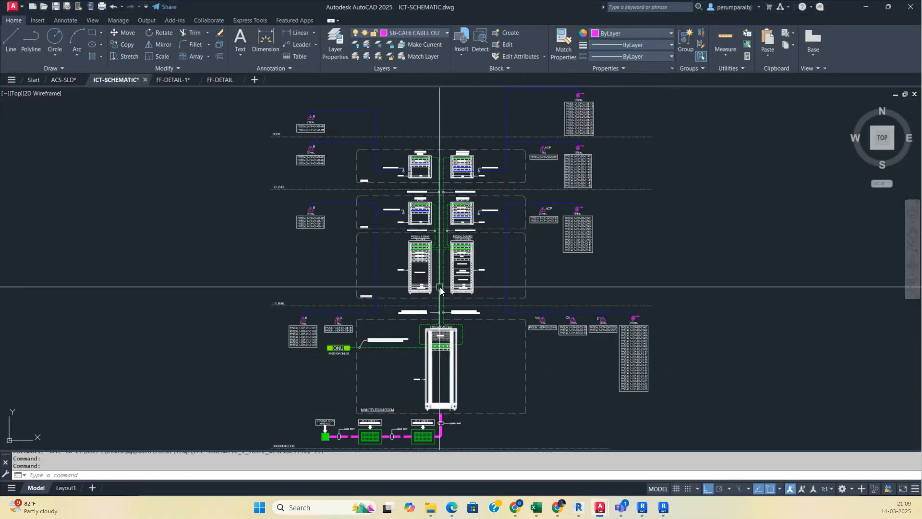
pyautogui.scroll(5, 422, 188)
pyautogui.scroll(-5, 433, 217)
pyautogui.scroll(6, 443, 249)
pyautogui.scroll(-3, 443, 249)
pyautogui.scroll(-4, 442, 249)
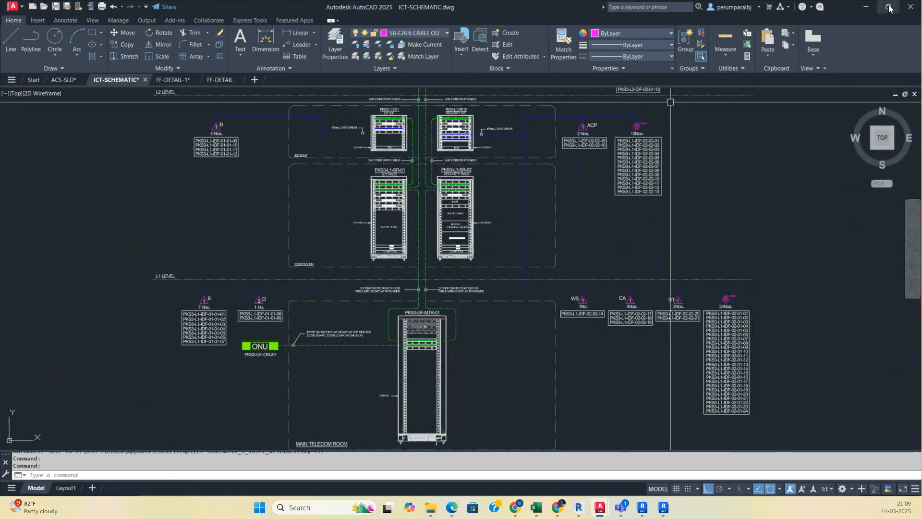
pyautogui.click(865, 7)
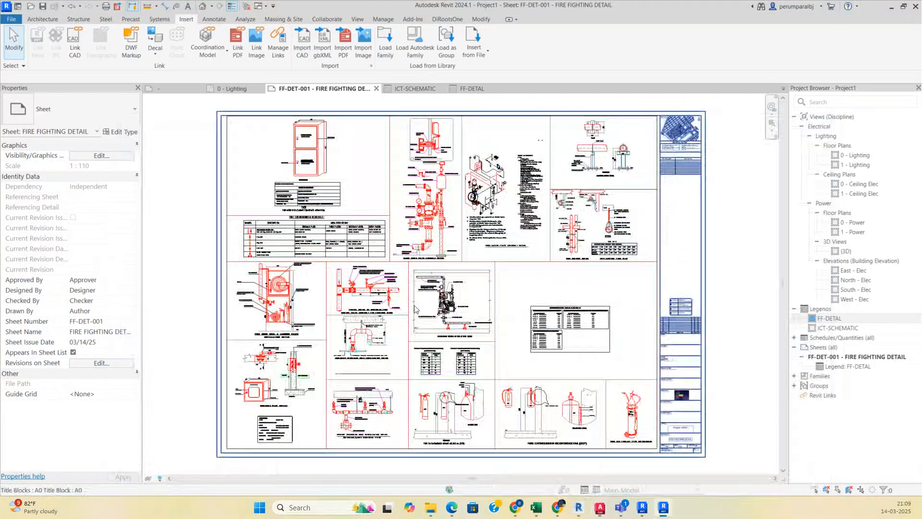
# Duplicate the sheet FF-DET-001 - FIRE FIGHTING DETAIL including its placed legend.
pyautogui.click(822, 347)
pyautogui.rightClick(831, 358)
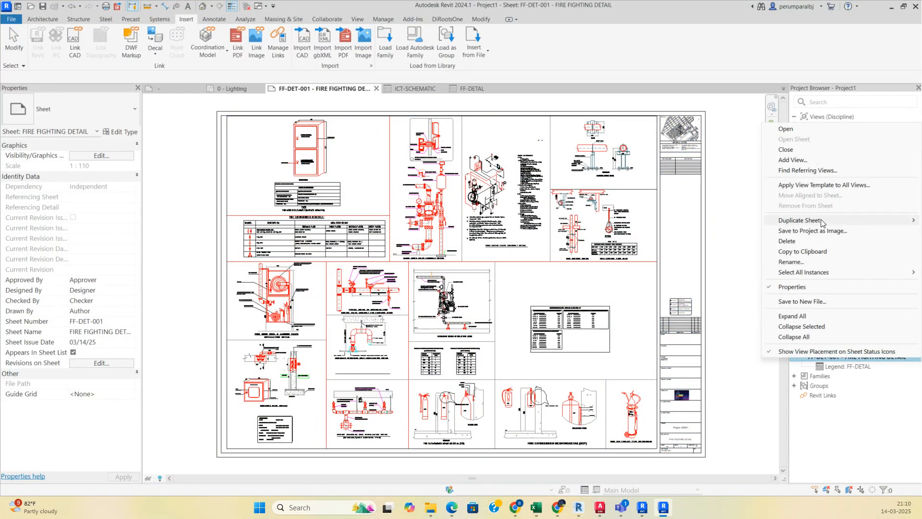
pyautogui.moveTo(807, 221)
pyautogui.click(719, 231)
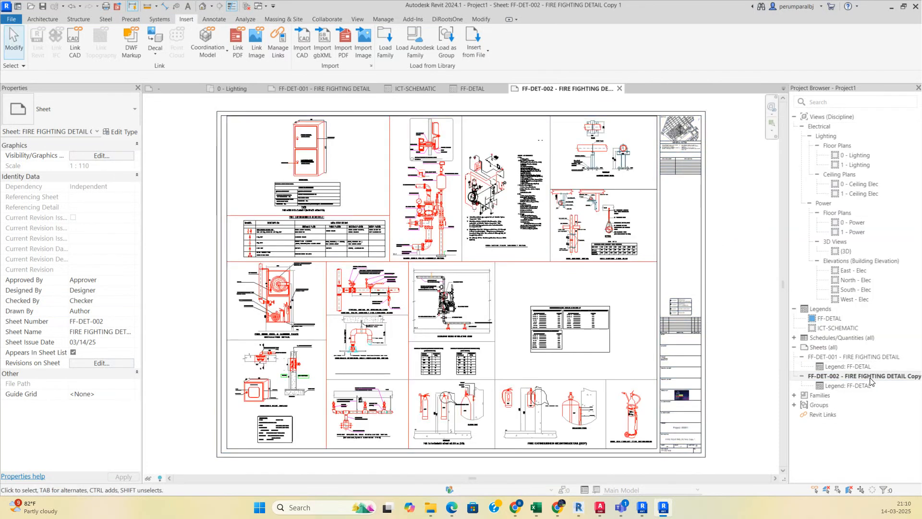
# Change the duplicated sheet's number to ICT-SLD-001 and its name to ICT SCHEMATIC LAYOUT.
pyautogui.click(864, 378)
pyautogui.click(845, 377)
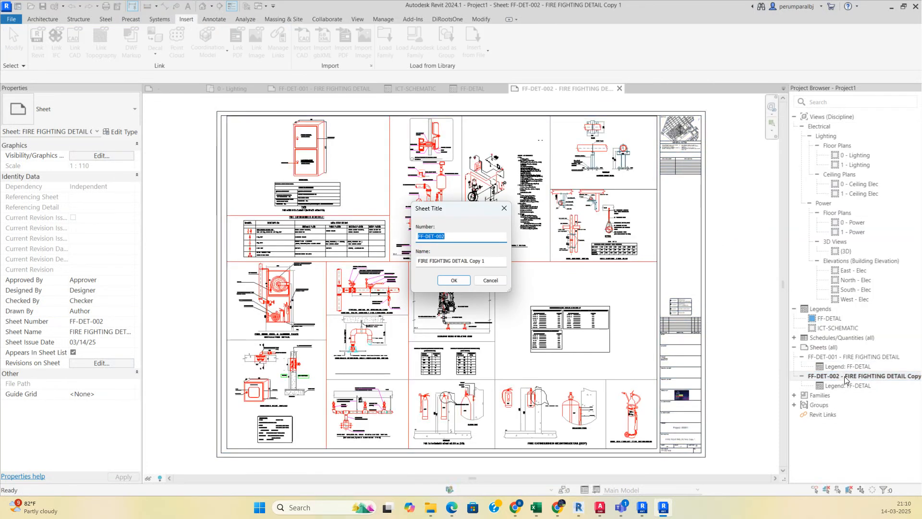
pyautogui.press('Escape')
pyautogui.click(841, 379)
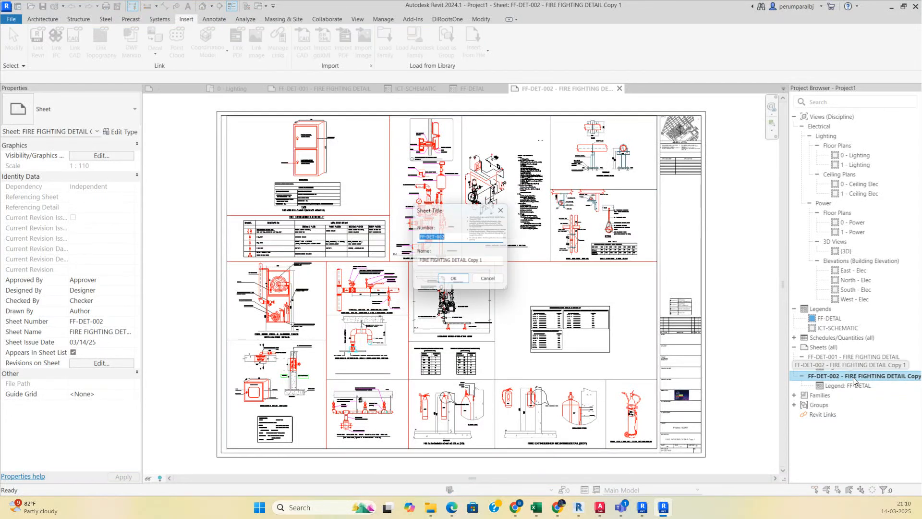
pyautogui.moveTo(452, 236); pyautogui.dragTo(414, 238)
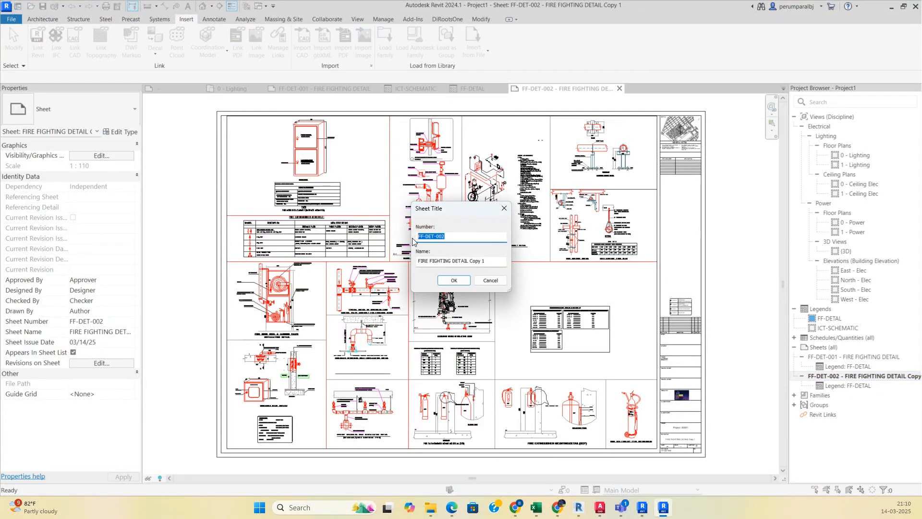
pyautogui.write('ICT')
pyautogui.moveTo(505, 260); pyautogui.dragTo(403, 260)
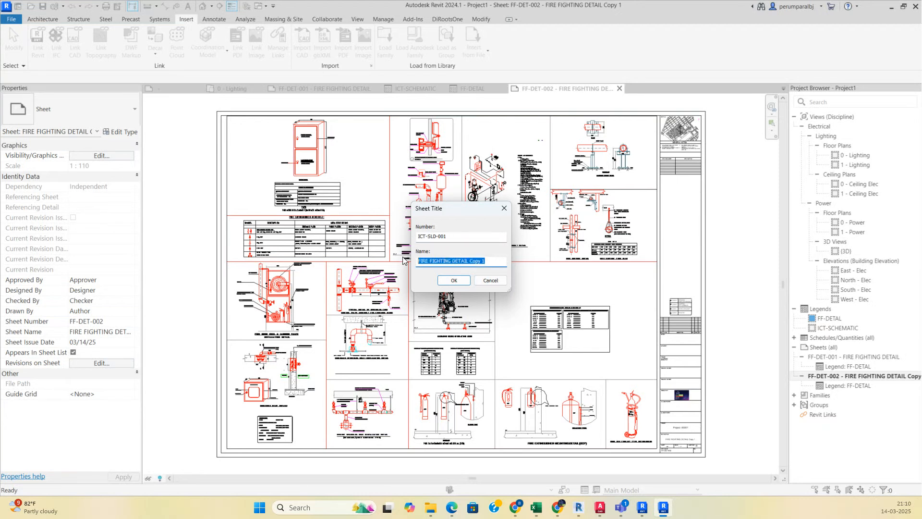
pyautogui.write('ICT SCHEMATIC LAYOUT')
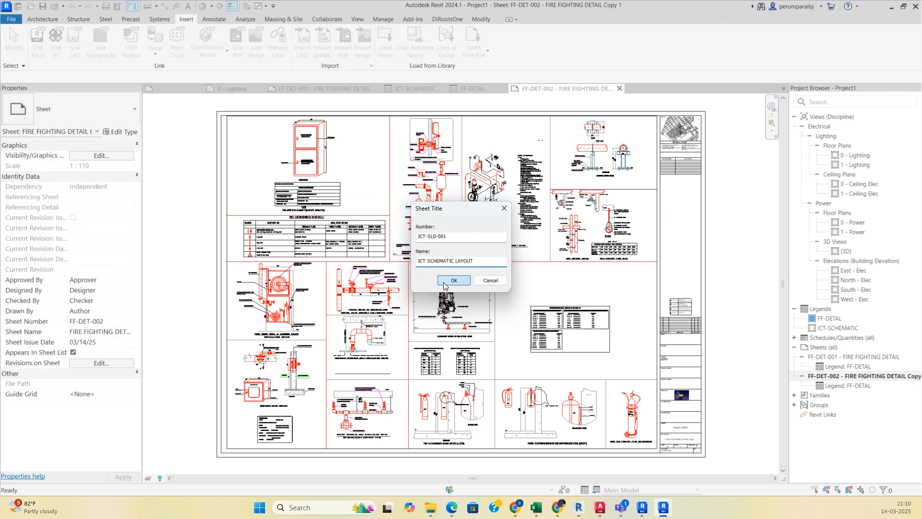
pyautogui.click(442, 281)
# Replace the FF-DETAL viewport on the ICT-SLD-001 sheet with the ICT-SCHEMATIC legend.
pyautogui.click(494, 276)
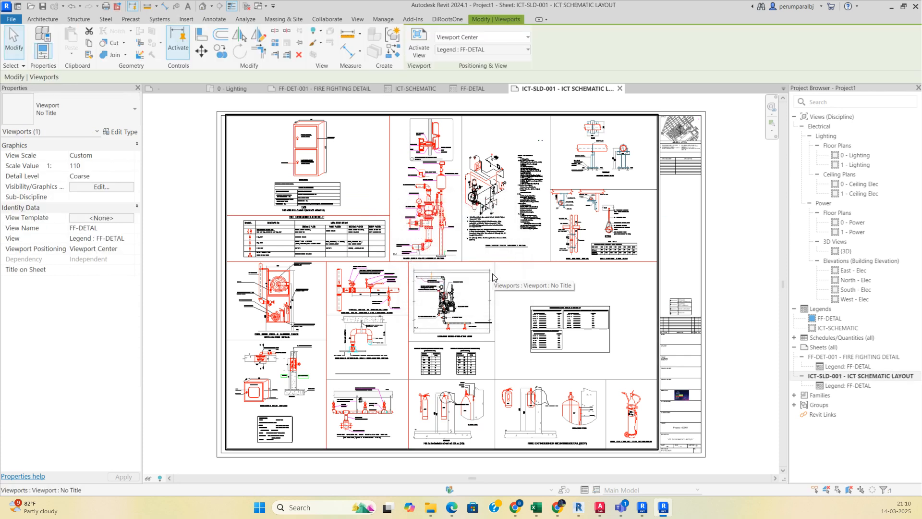
pyautogui.press('Delete')
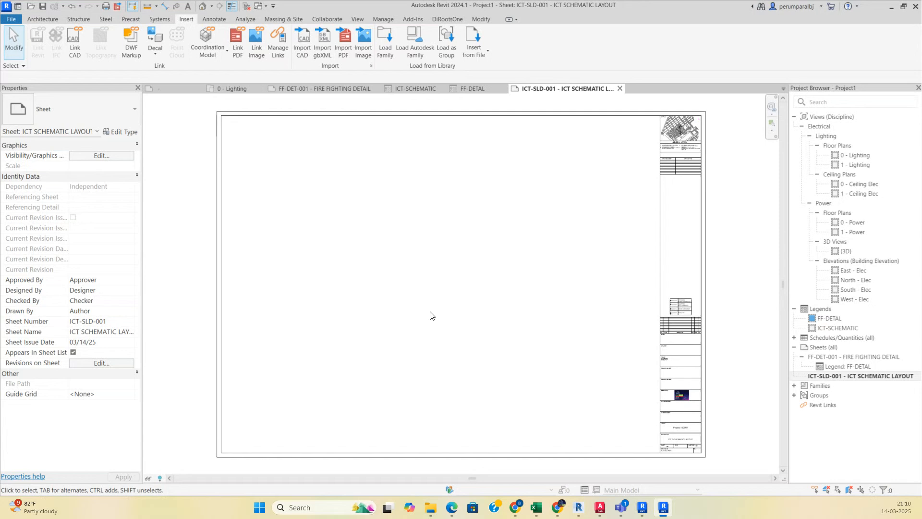
pyautogui.click(836, 328)
pyautogui.moveTo(837, 331); pyautogui.dragTo(500, 330)
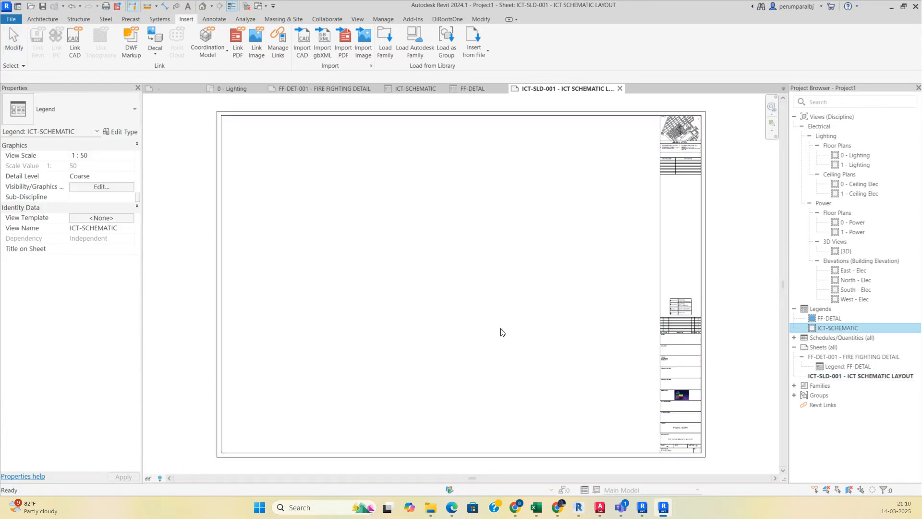
pyautogui.click(401, 275)
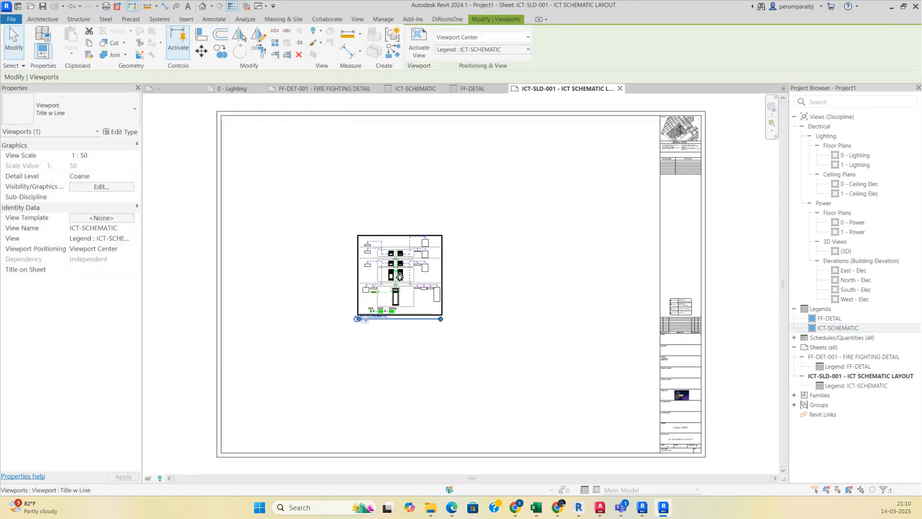
# Activate the ICT-SCHEMATIC viewport on the sheet and set its view scale to 1 : 10.
pyautogui.press('Escape')
pyautogui.scroll(1, 385, 287)
pyautogui.doubleClick(390, 296)
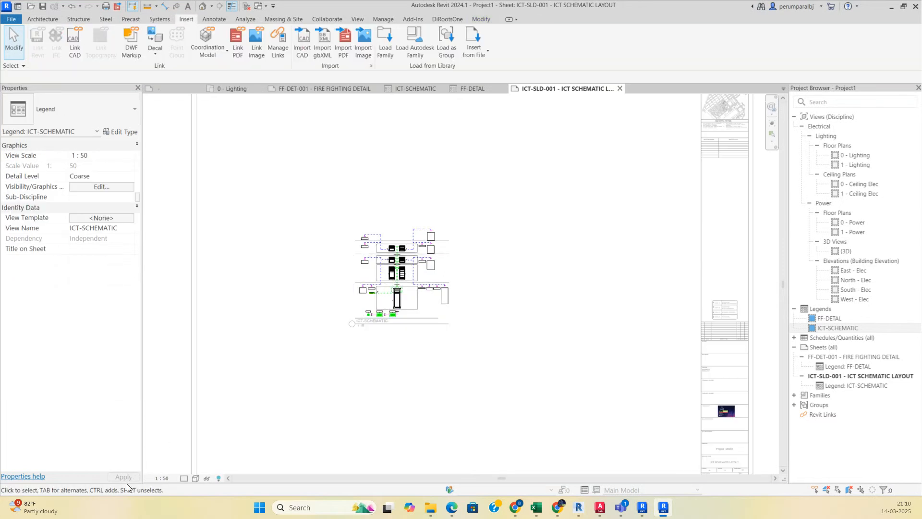
pyautogui.click(157, 478)
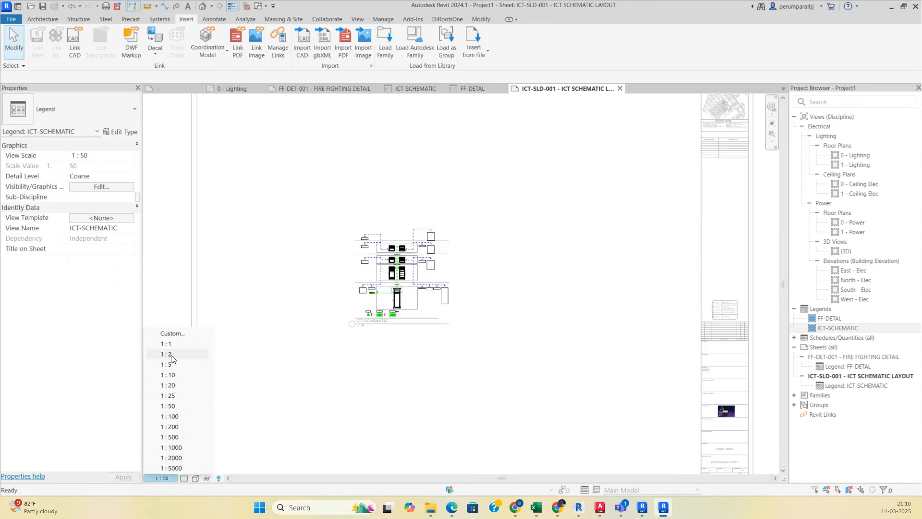
pyautogui.click(167, 375)
pyautogui.scroll(-4, 447, 354)
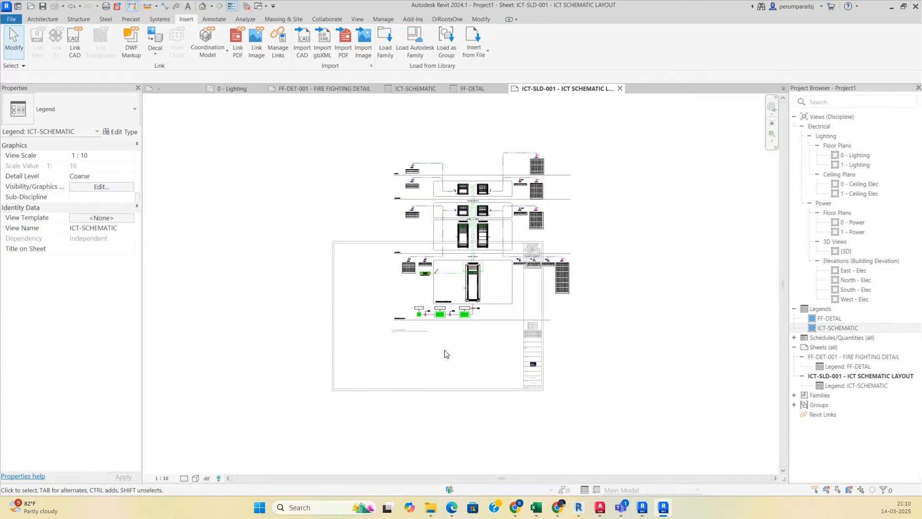
# Try the view scales 1 : 25 and 1 : 20 for the ICT-SCHEMATIC legend on the sheet.
pyautogui.click(157, 478)
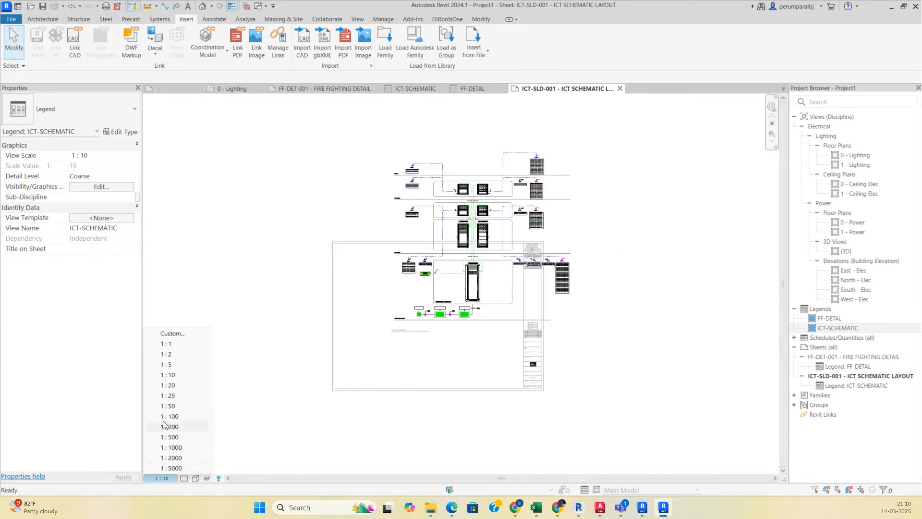
pyautogui.click(169, 396)
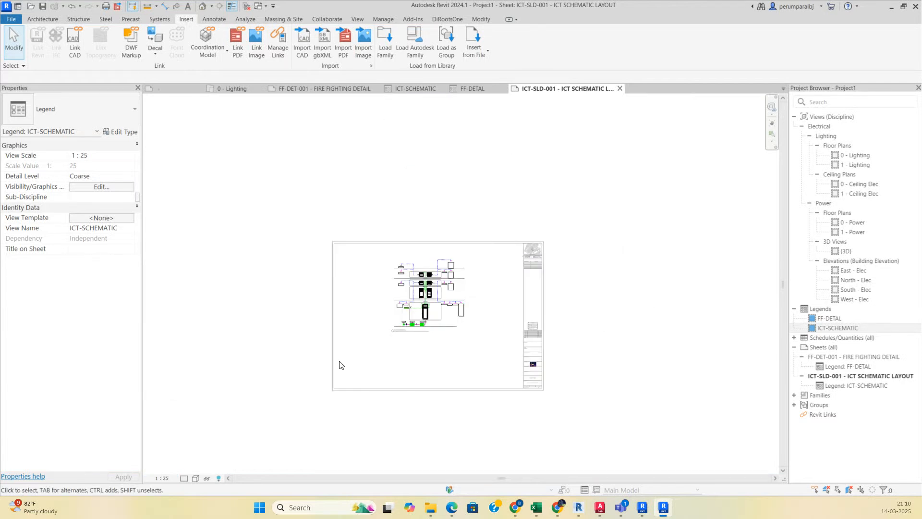
pyautogui.click(162, 477)
pyautogui.click(173, 385)
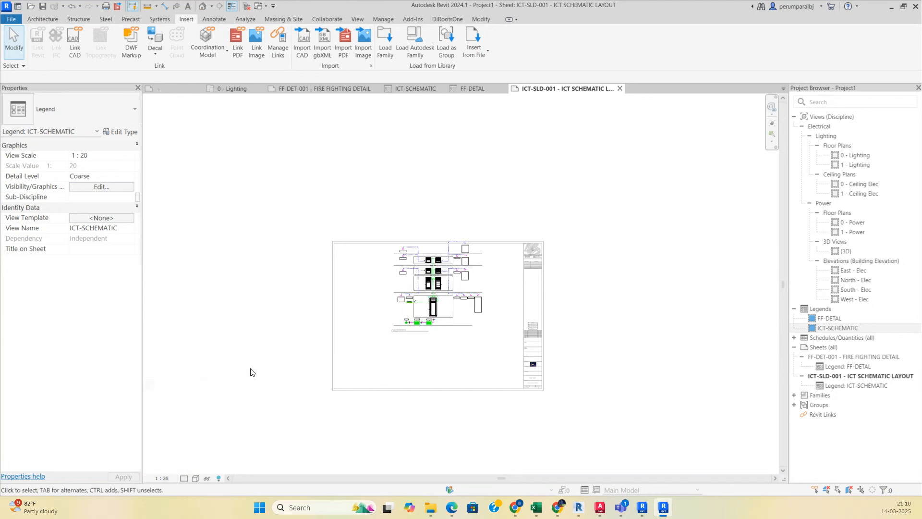
# Set the ICT-SCHEMATIC legend's view scale to a custom ratio of 1 : 15.
pyautogui.click(161, 478)
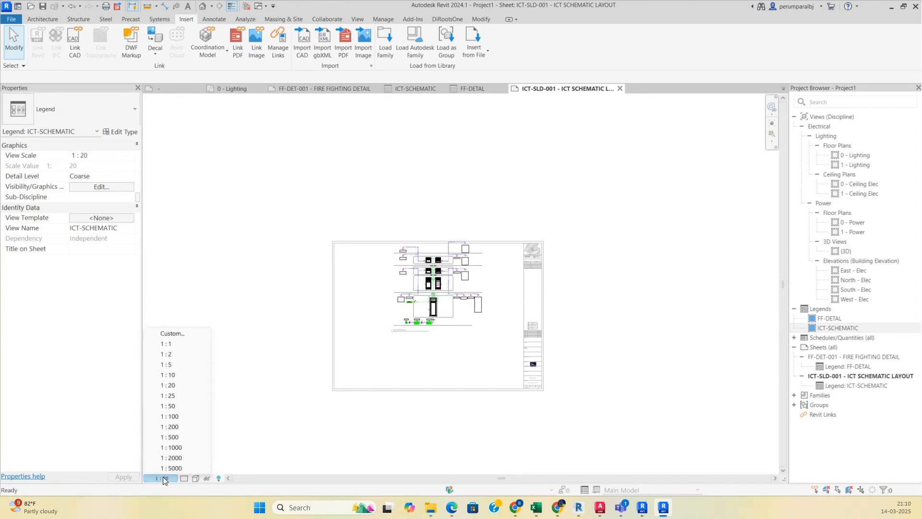
pyautogui.click(171, 335)
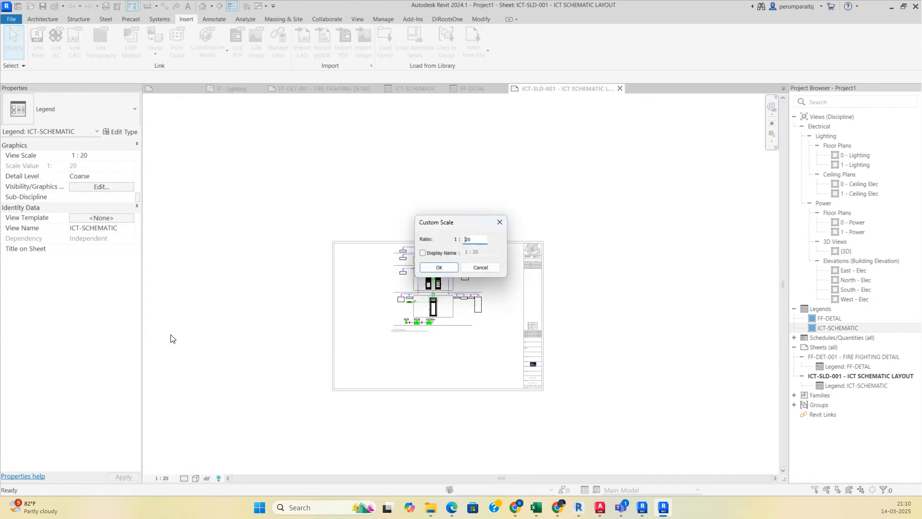
pyautogui.write('15')
pyautogui.click(446, 267)
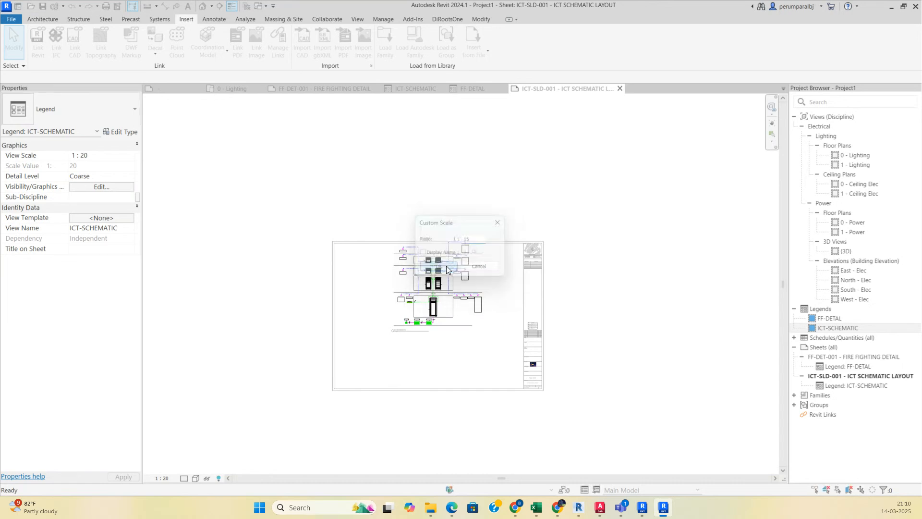
# Move the ICT-SCHEMATIC viewport into the sheet's drawing area and change its viewport type to No Title.
pyautogui.click(450, 296)
pyautogui.moveTo(450, 296); pyautogui.dragTo(412, 340)
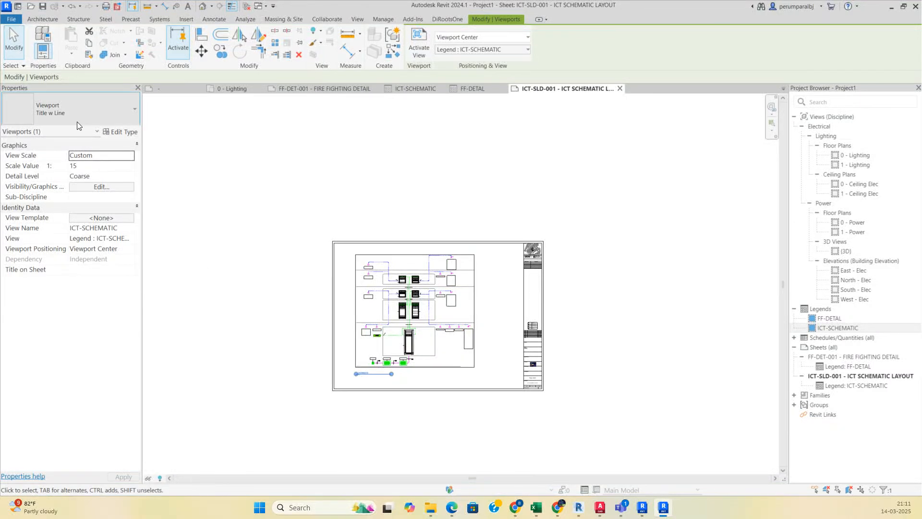
pyautogui.click(72, 111)
pyautogui.click(33, 158)
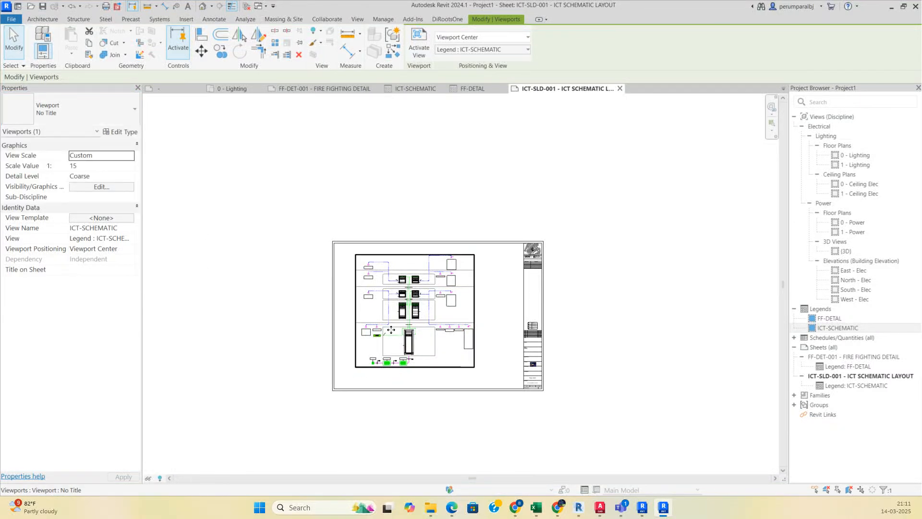
pyautogui.press('Escape')
# Set the ICT-SCHEMATIC legend to a custom view scale of 1 : 12 and move its viewport down inside the sheet border.
pyautogui.click(154, 475)
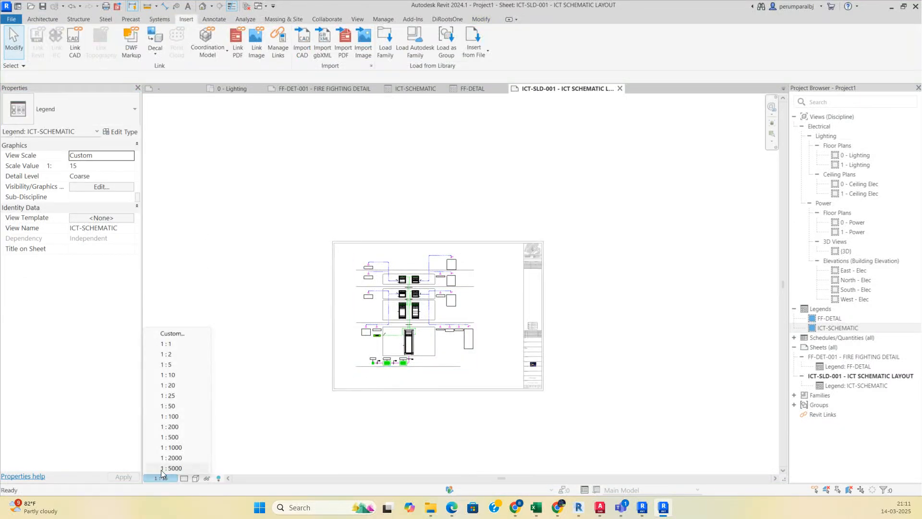
pyautogui.click(172, 334)
pyautogui.write('12')
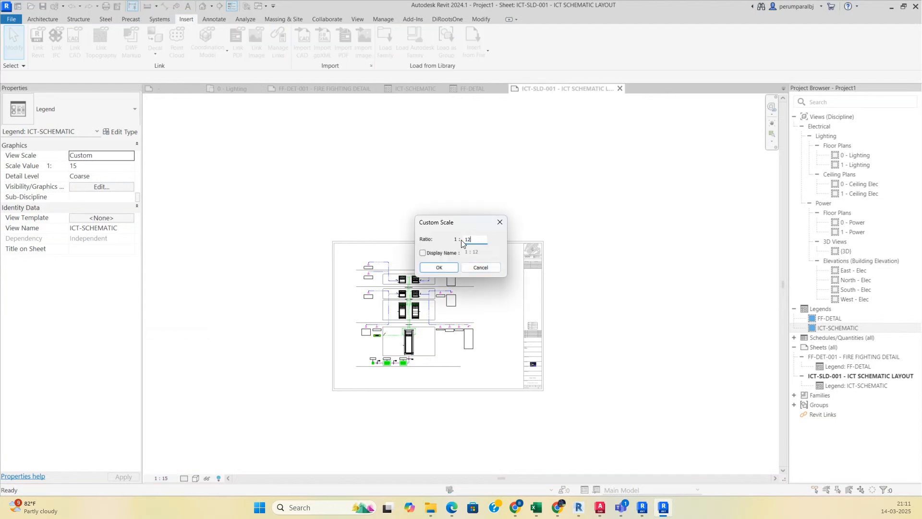
pyautogui.click(443, 267)
pyautogui.click(388, 341)
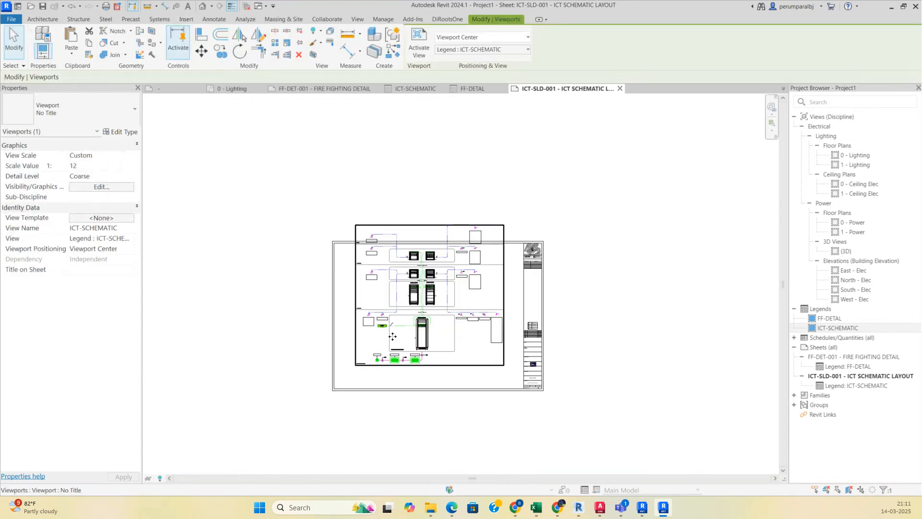
pyautogui.moveTo(387, 341); pyautogui.dragTo(387, 360)
pyautogui.click(604, 384)
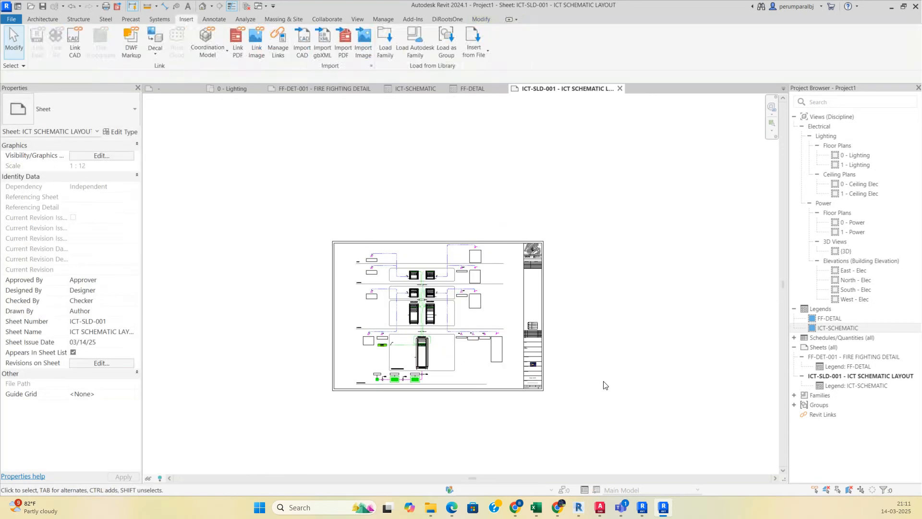
# Examine the ICT schematic and the title block on the ICT-SLD-001 sheet up close and as a whole.
pyautogui.middleClick(604, 384)
pyautogui.middleClick(604, 384)
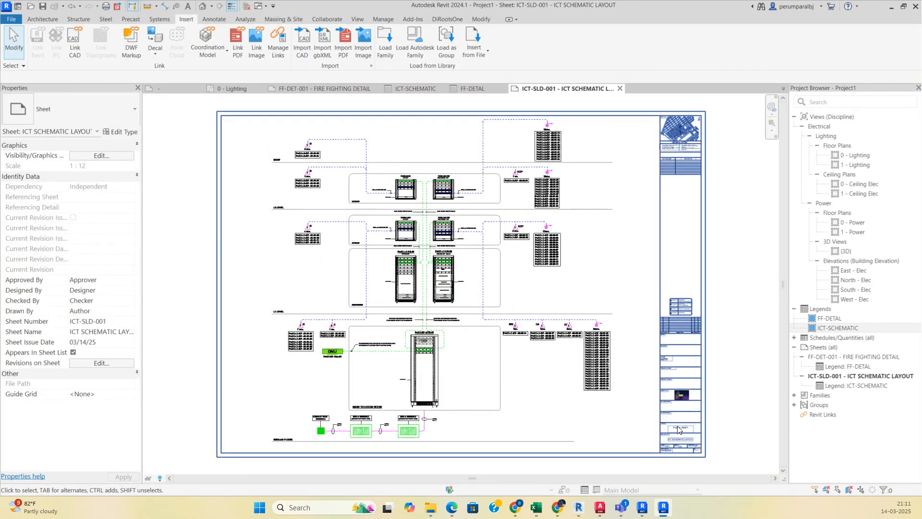
pyautogui.scroll(10, 677, 429)
pyautogui.scroll(-5, 627, 395)
pyautogui.scroll(-3, 627, 391)
pyautogui.scroll(5, 628, 387)
pyautogui.scroll(-5, 592, 400)
pyautogui.scroll(-2, 591, 398)
pyautogui.middleClick(490, 348)
pyautogui.middleClick(485, 343)
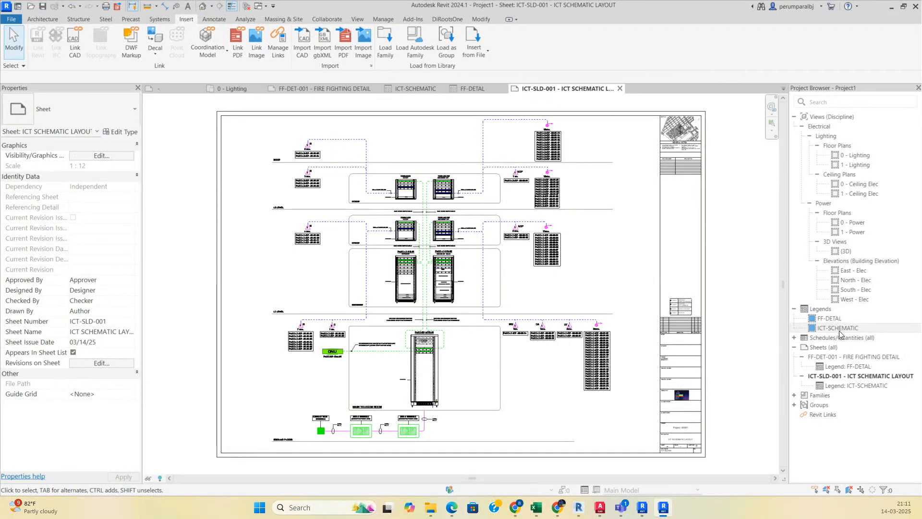
# Switch to the ICT-SCHEMATIC.dwg drawing in AutoCAD and view the full extents of the original schematic.
pyautogui.moveTo(601, 514)
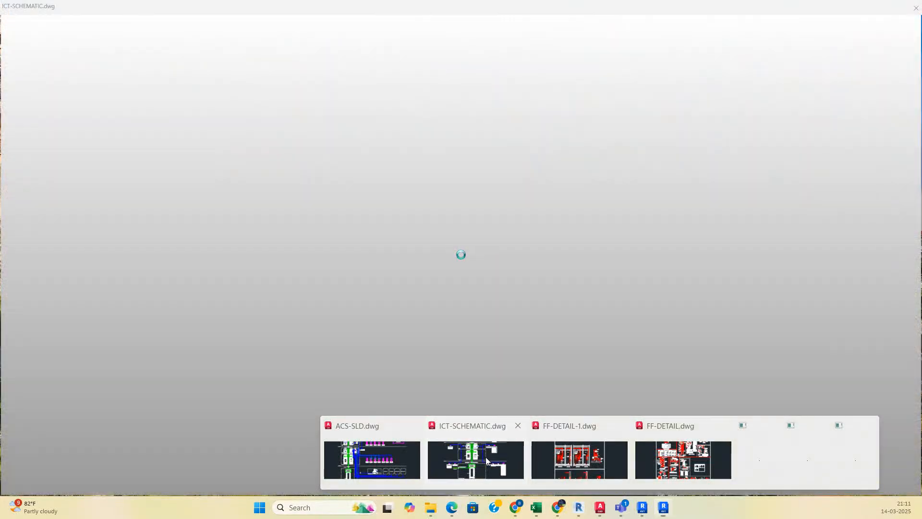
pyautogui.click(490, 464)
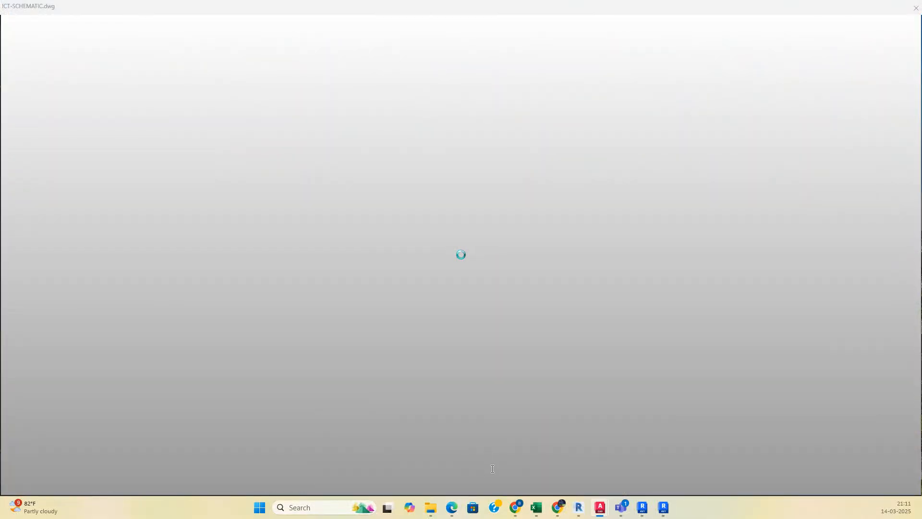
pyautogui.scroll(-2, 457, 280)
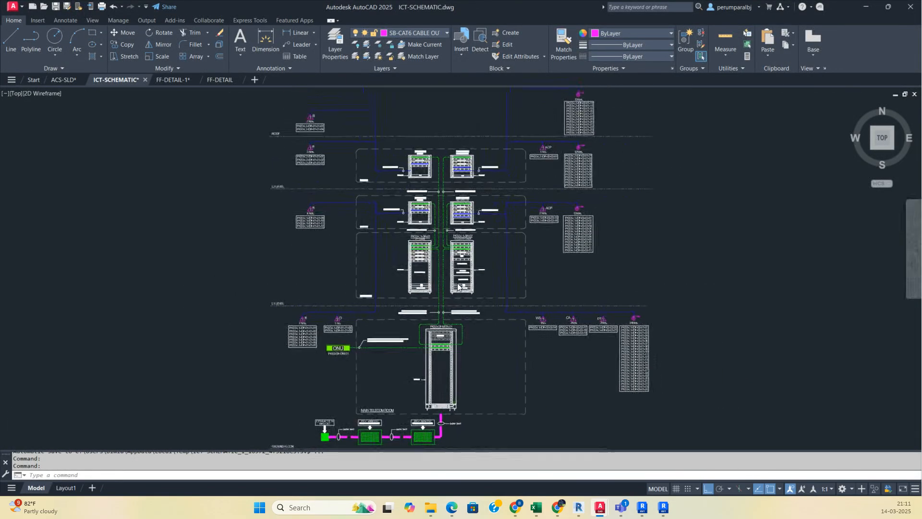
pyautogui.middleClick(458, 283)
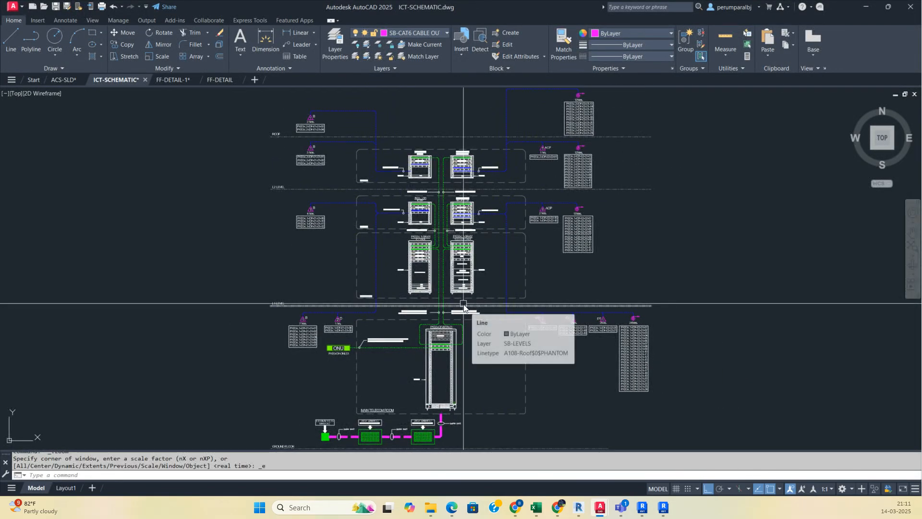